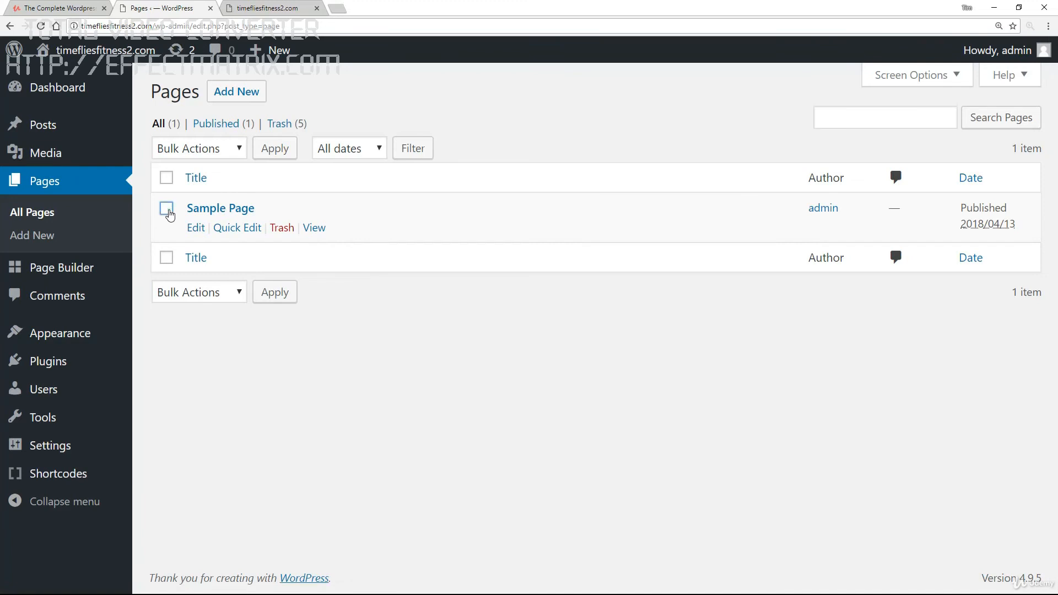
Step: Move the Sample Page to the trash
left_click(167, 210)
left_click(283, 228)
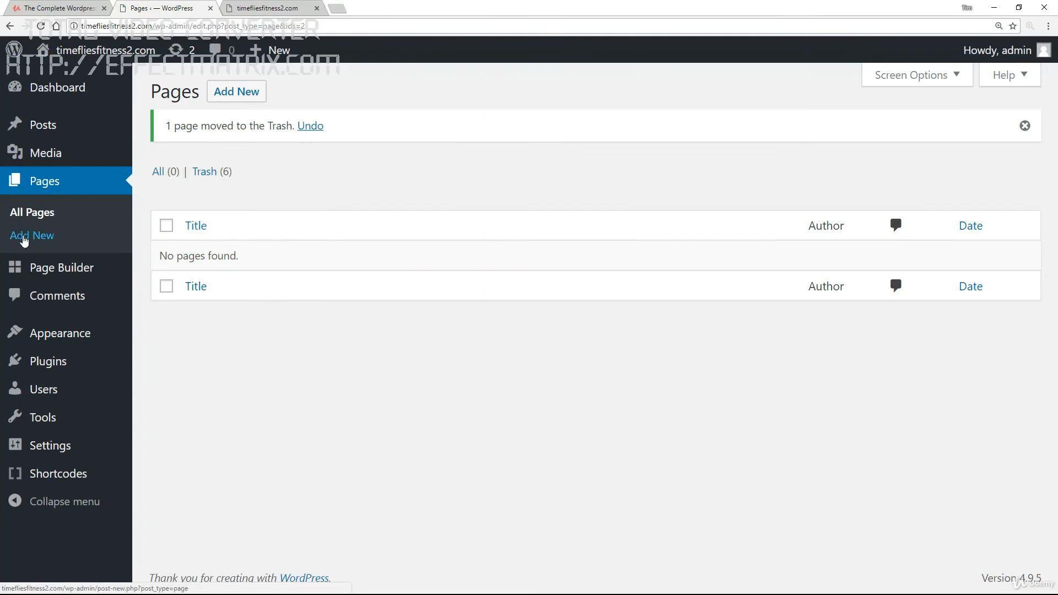
Step: Create a new page titled "Home" with the body text "test"
left_click(28, 237)
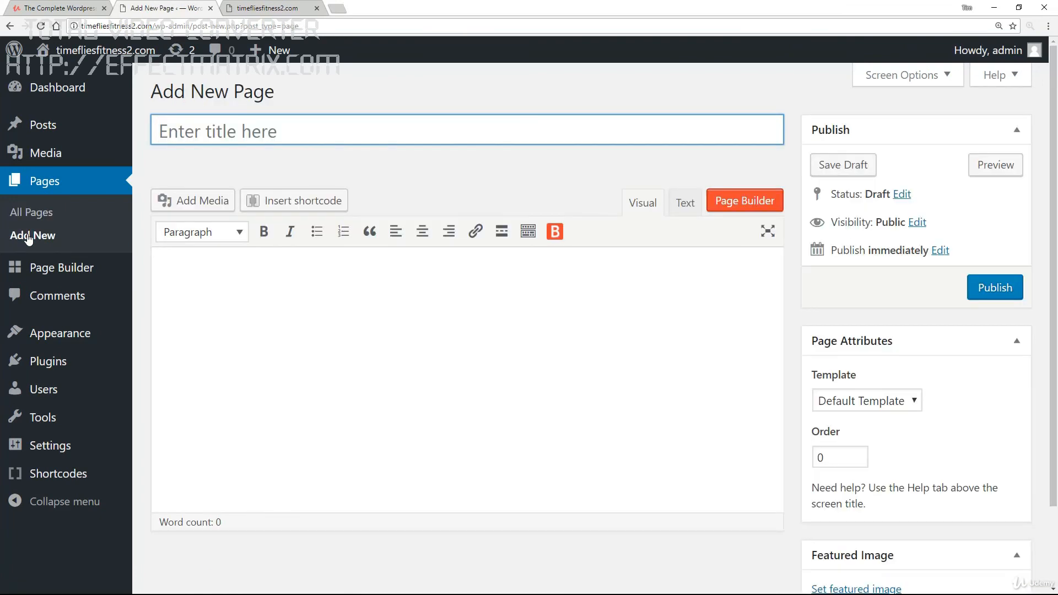
type("Home")
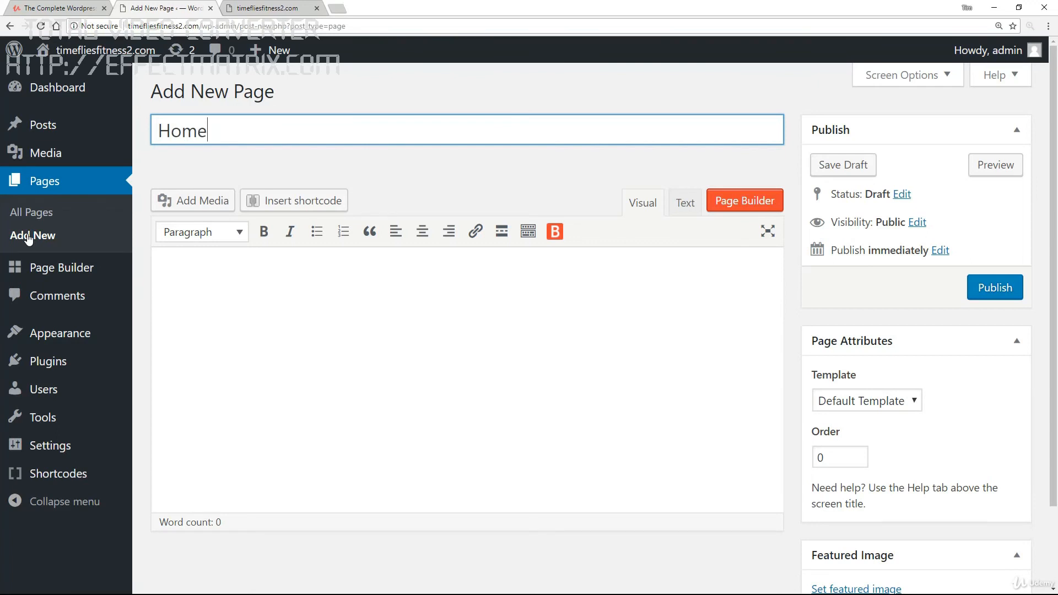
left_click(202, 312)
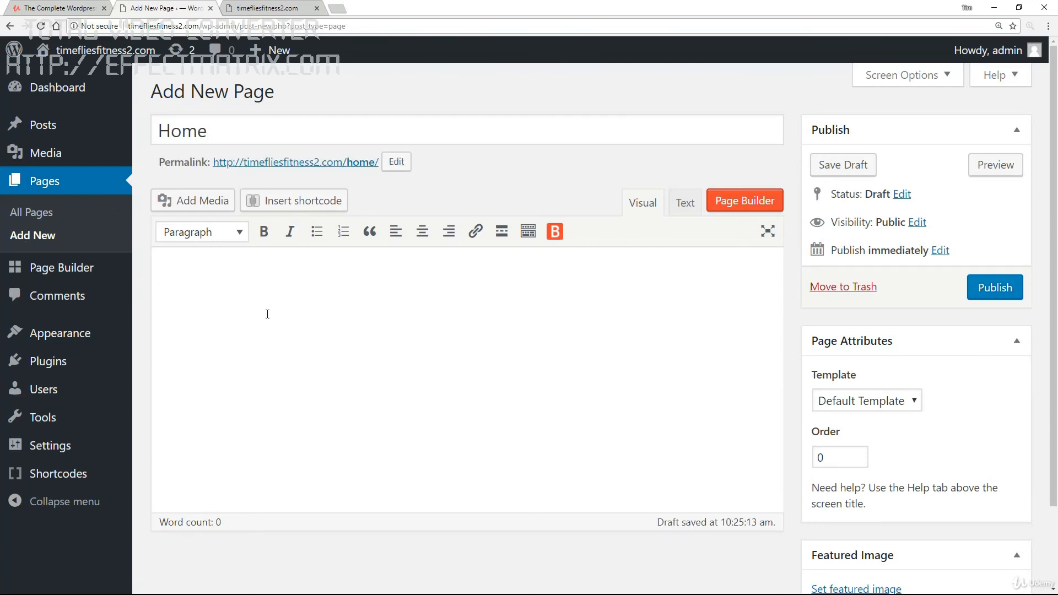
type("test")
Step: Set the Home page's template to Full width and publish the page
scroll(878, 401, "down", 2)
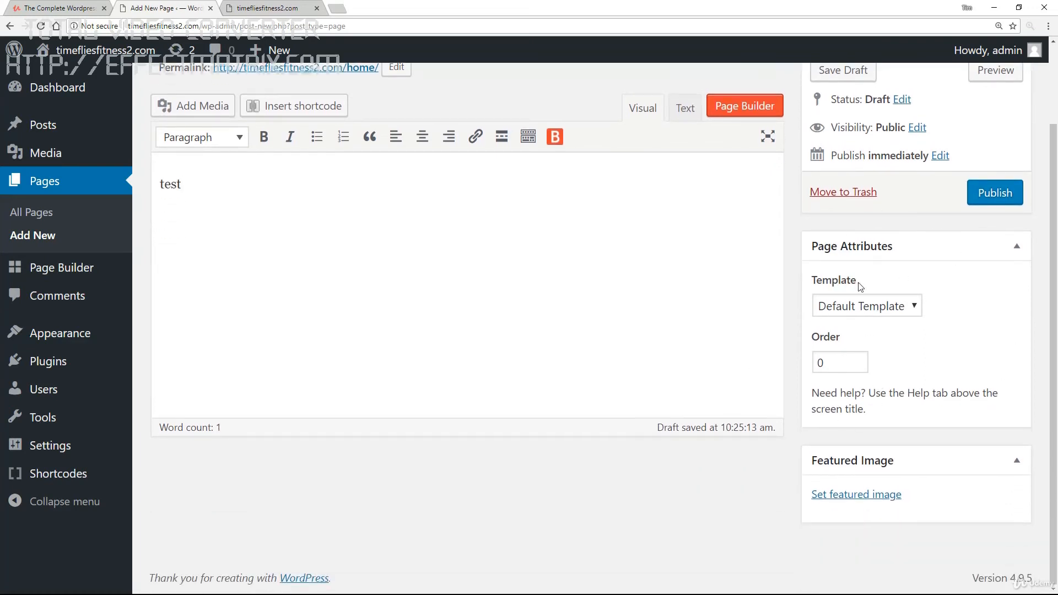
left_click(887, 308)
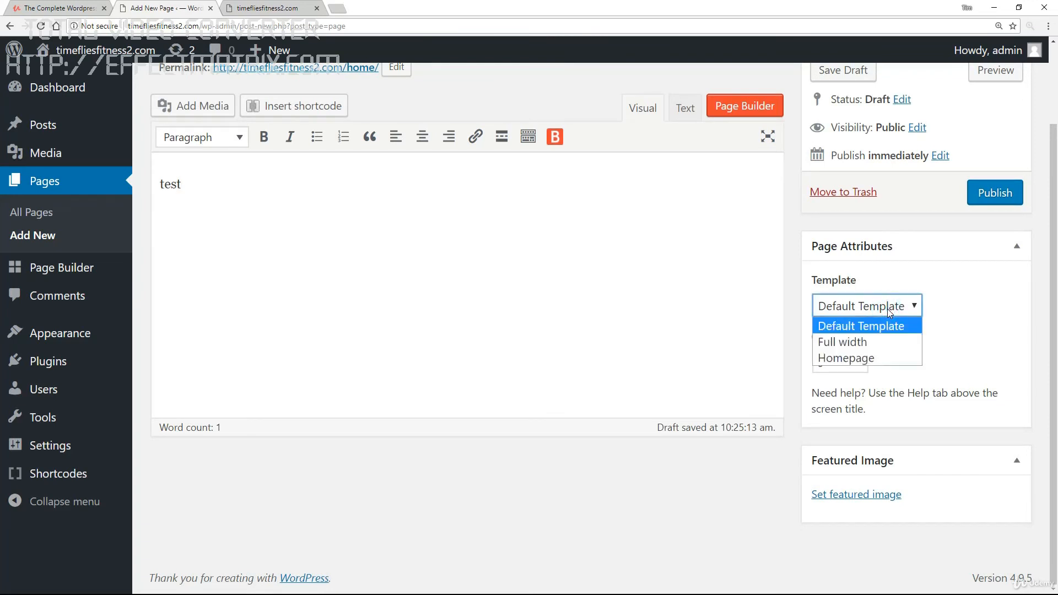
left_click(866, 351)
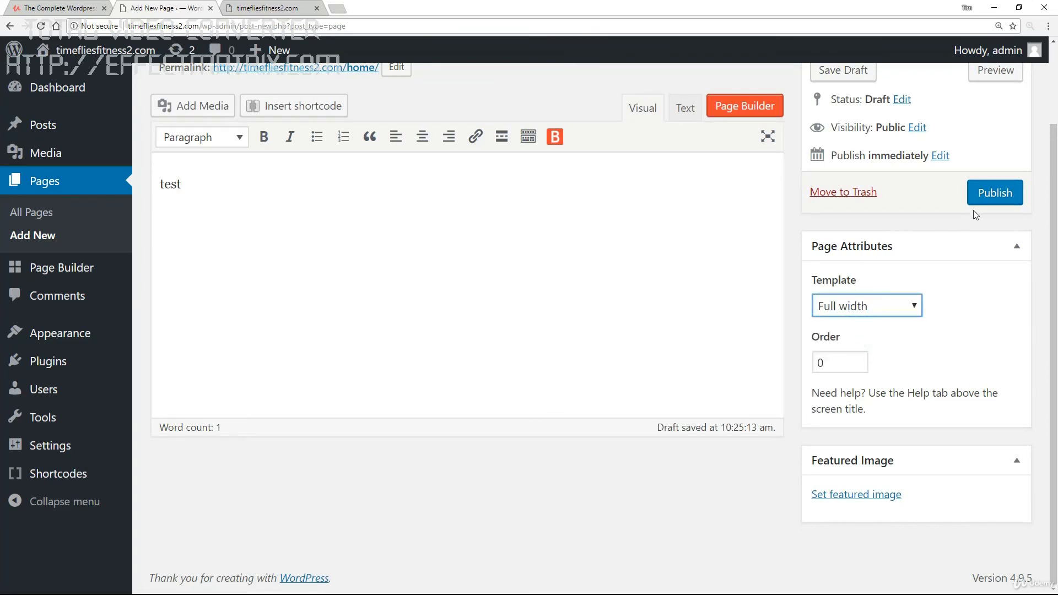
left_click(986, 203)
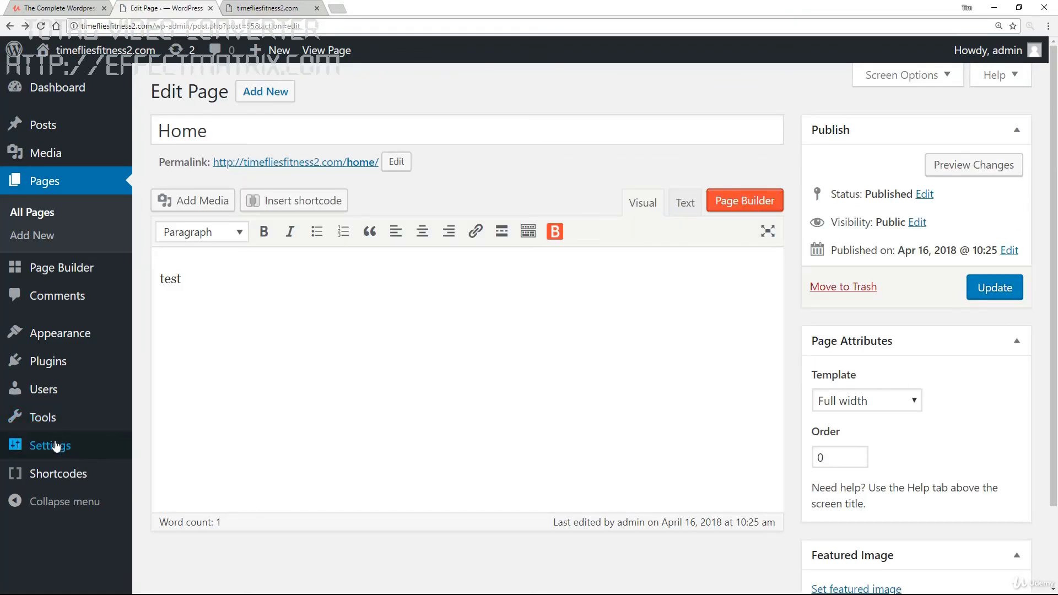
Step: Set the site's homepage to display a static page, choose Home as the homepage, and save the reading settings
mouse_move(55, 446)
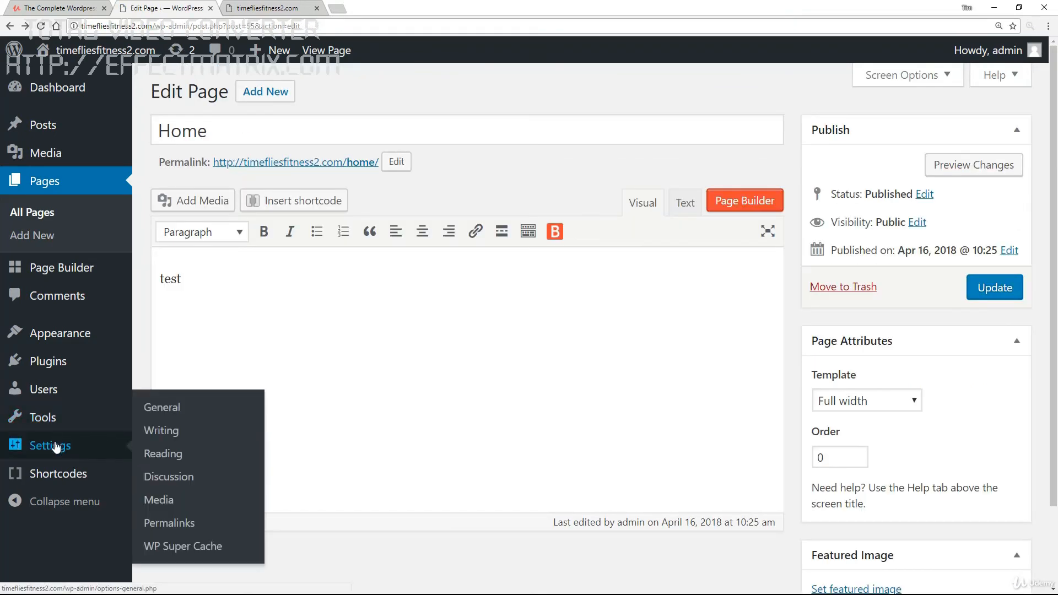
left_click(157, 453)
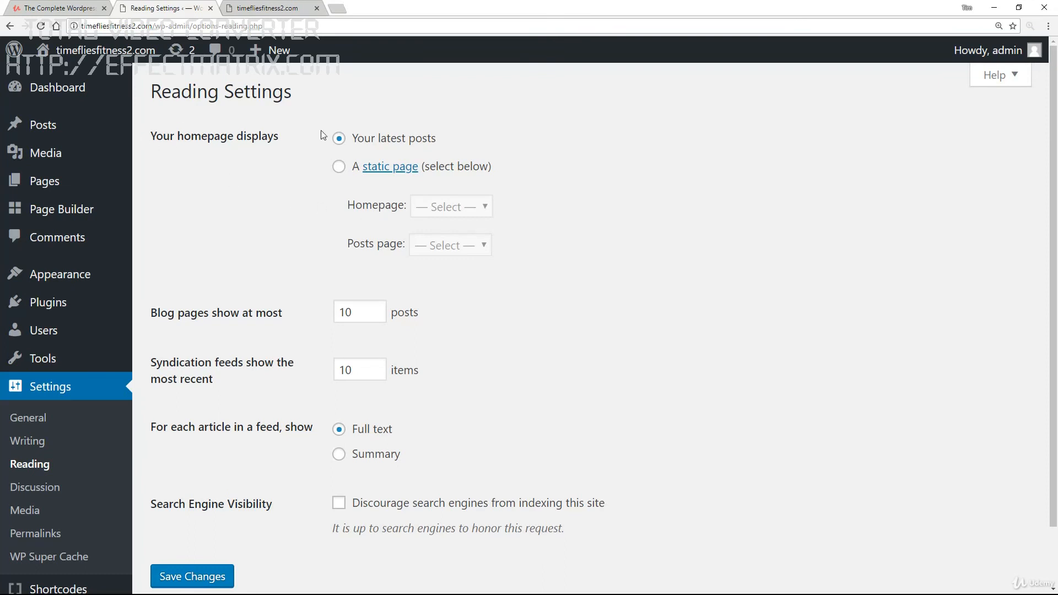
left_click(339, 167)
left_click(447, 208)
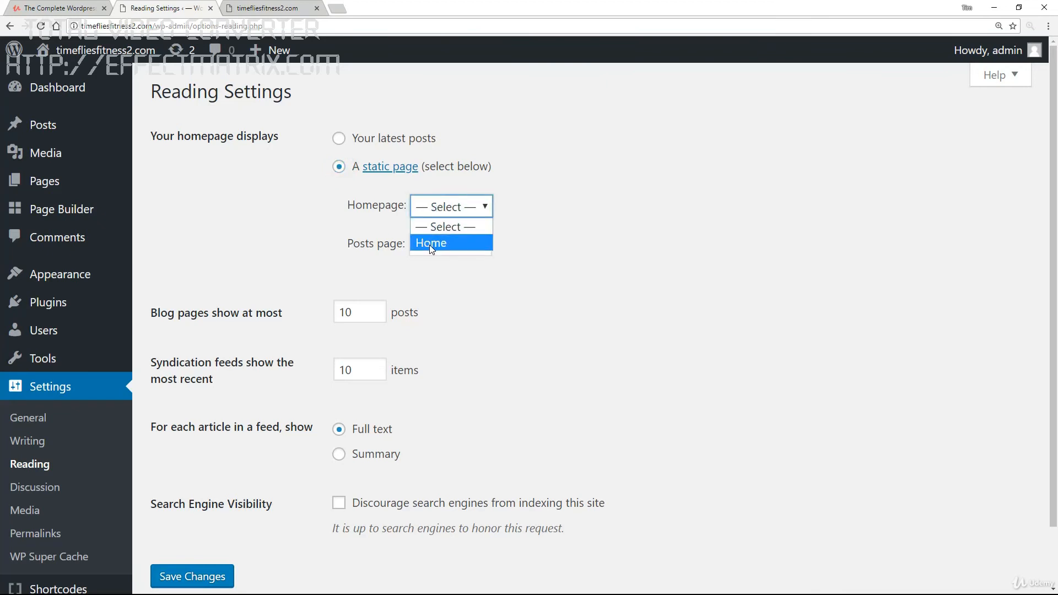
left_click(429, 244)
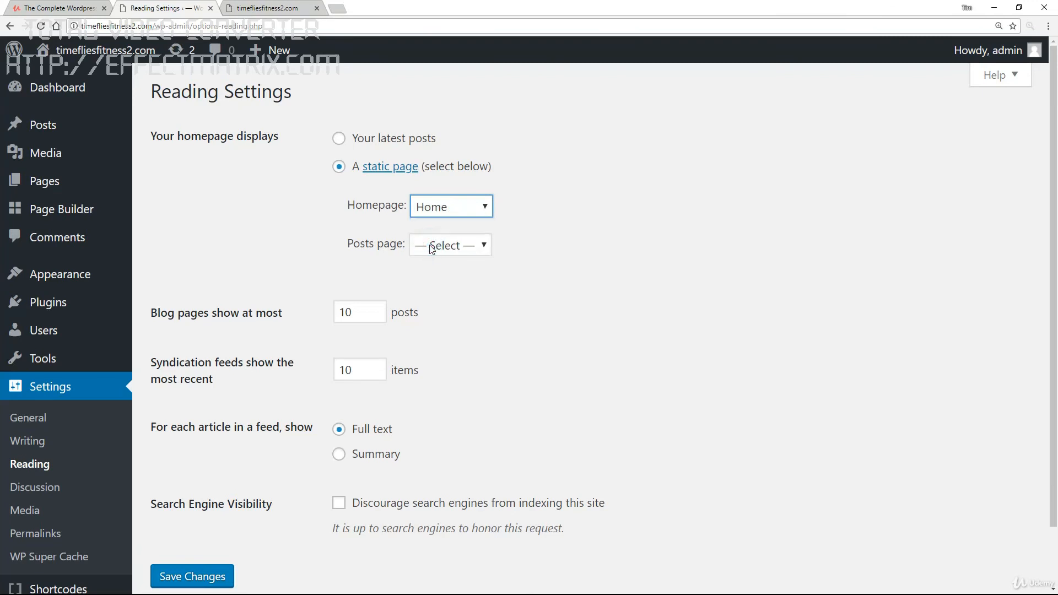
scroll(457, 385, "down", 2)
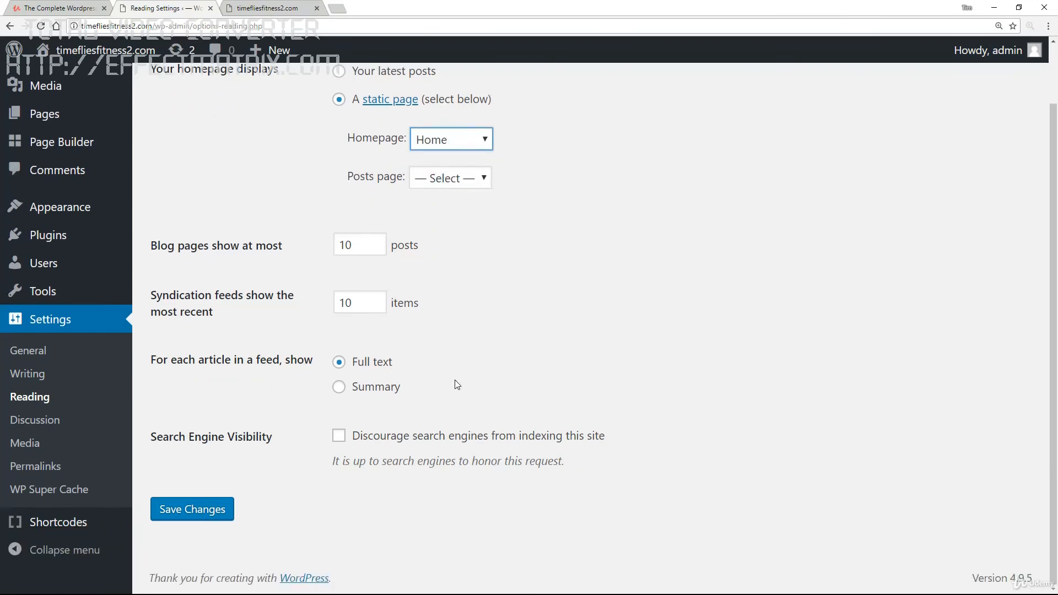
left_click(208, 517)
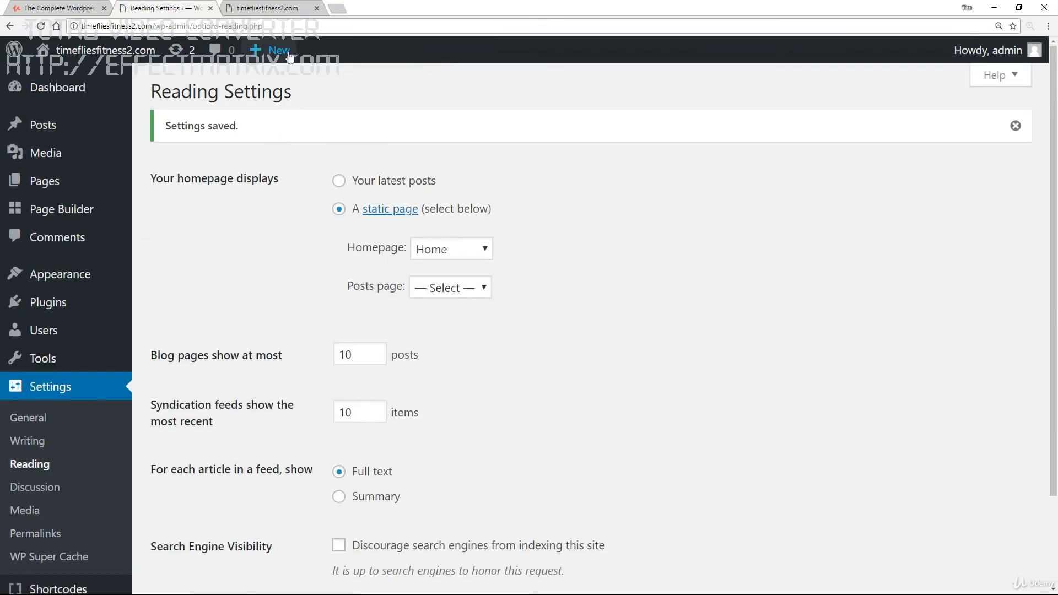
Step: Refresh the live site's front page and review its content from header to footer
left_click(275, 11)
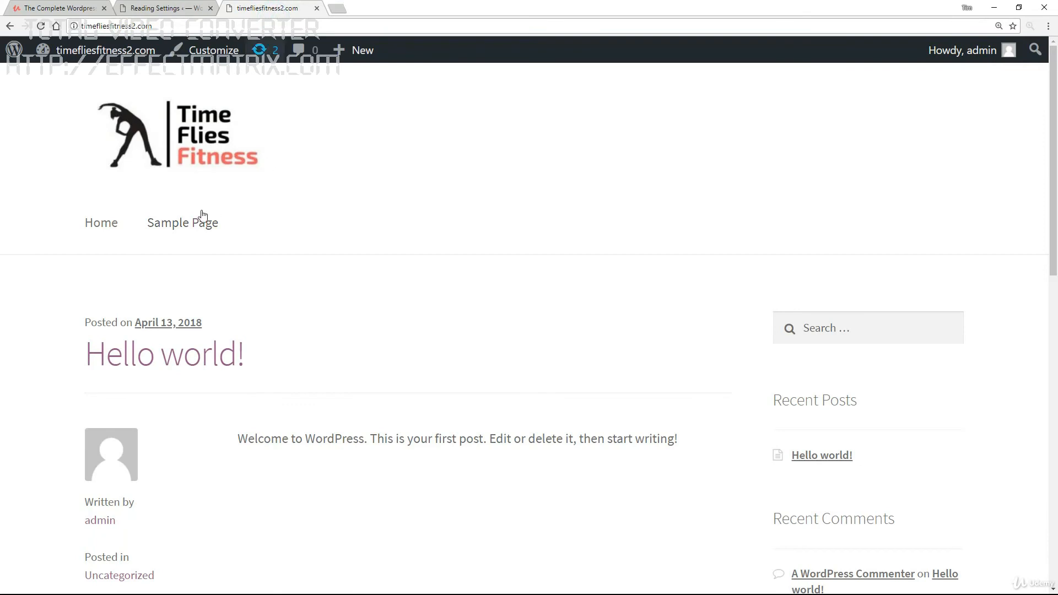
left_click(160, 138)
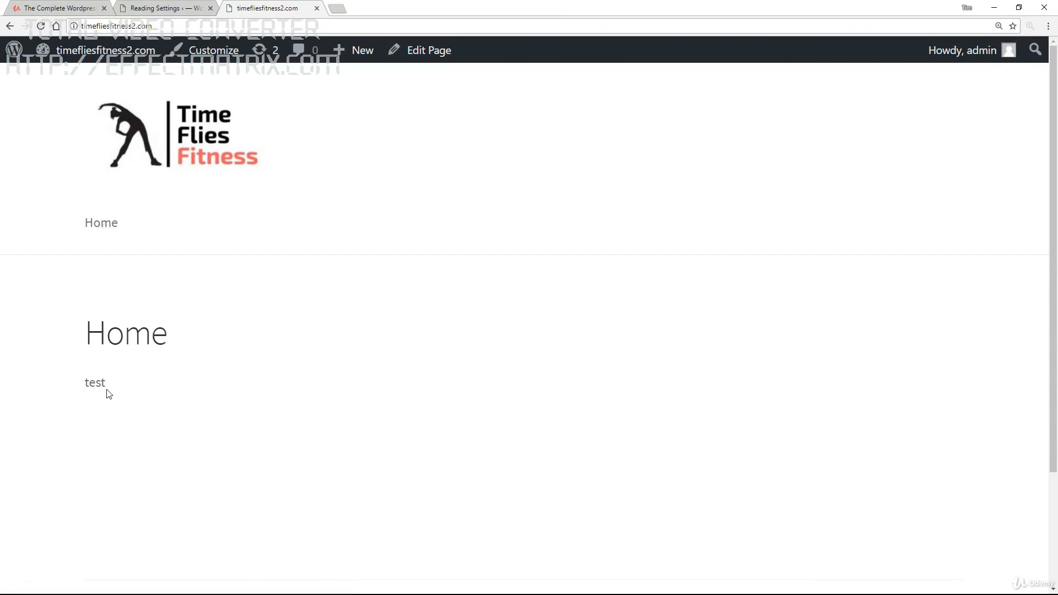
scroll(151, 406, "down", 3)
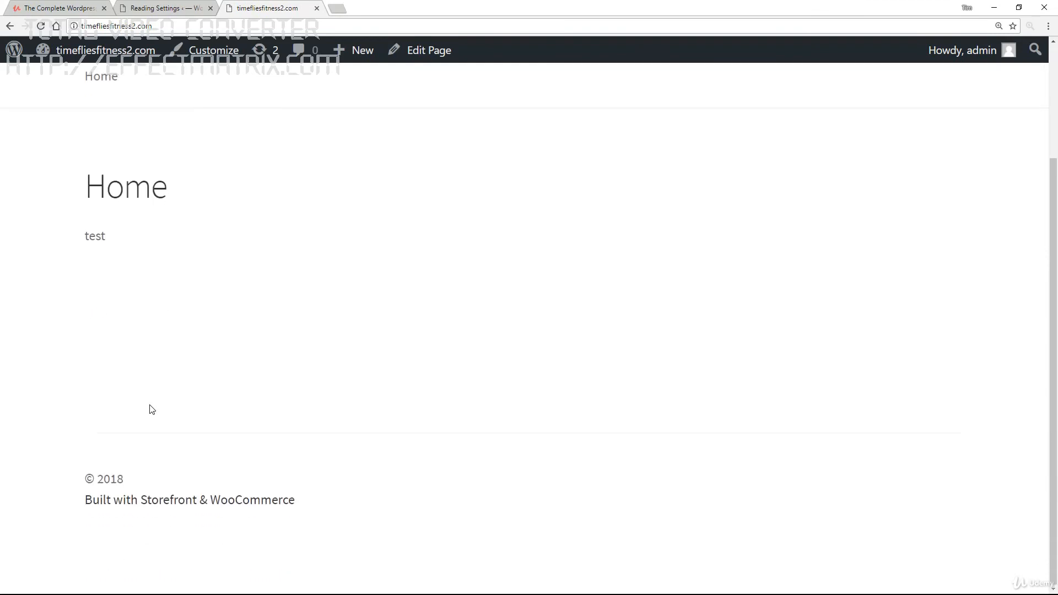
scroll(151, 406, "up", 3)
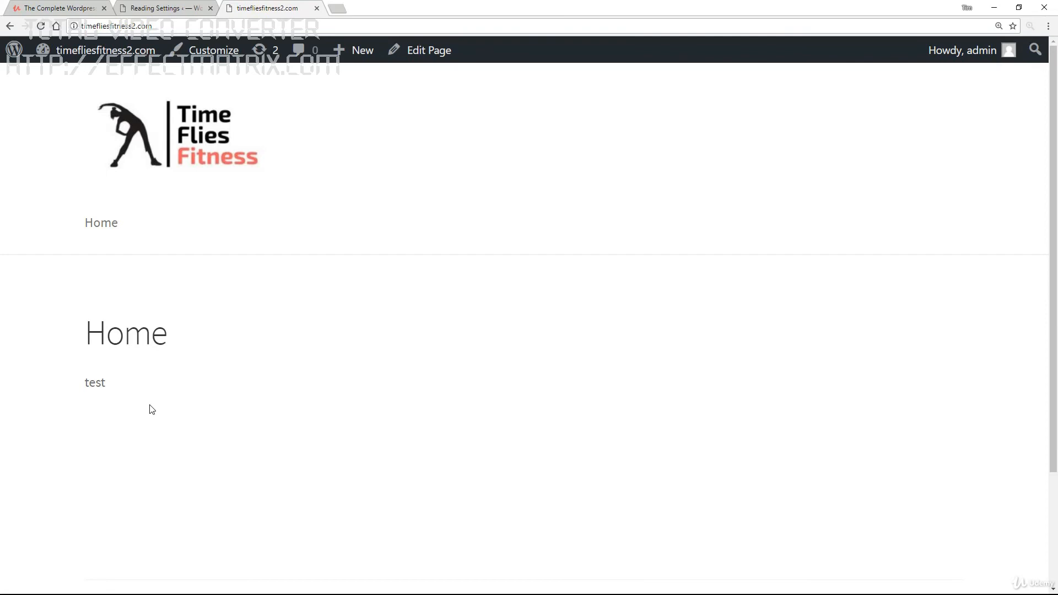
Step: Open the Home page for editing in the WordPress admin and convert it from the default editor to Page Builder
left_click(161, 10)
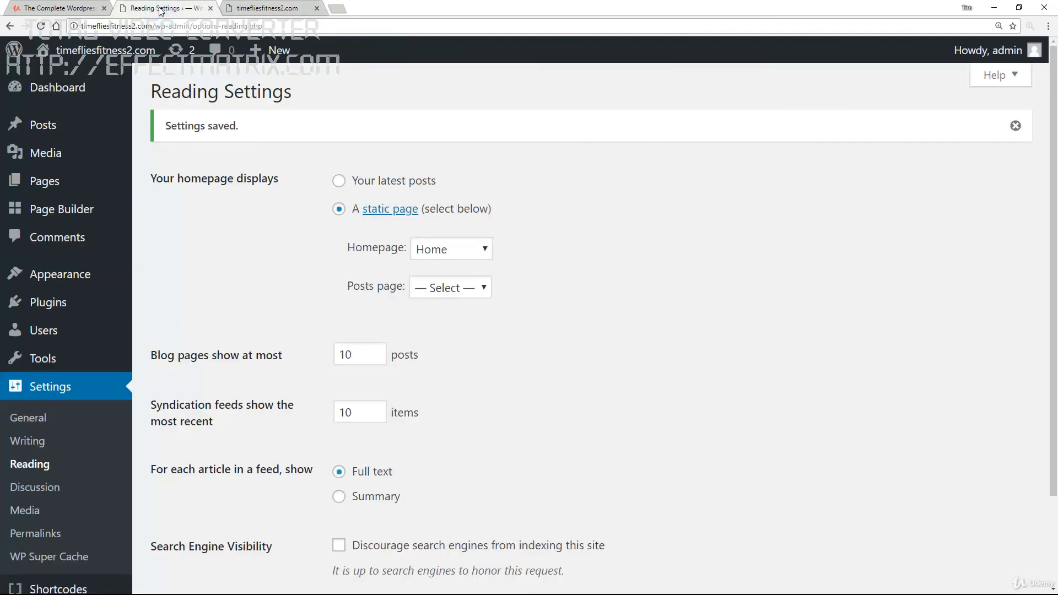
mouse_move(42, 182)
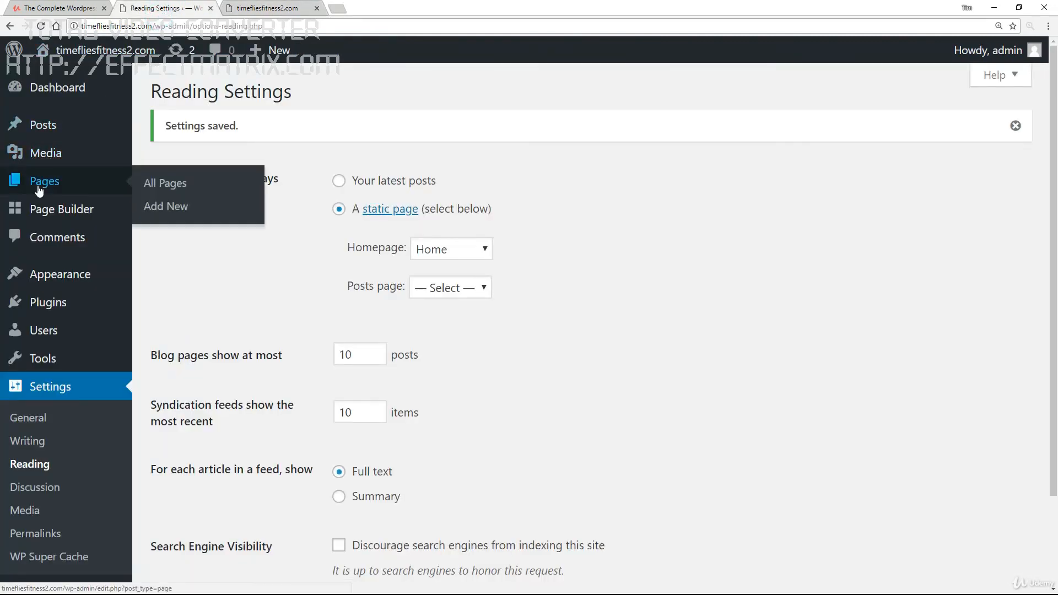
left_click(158, 185)
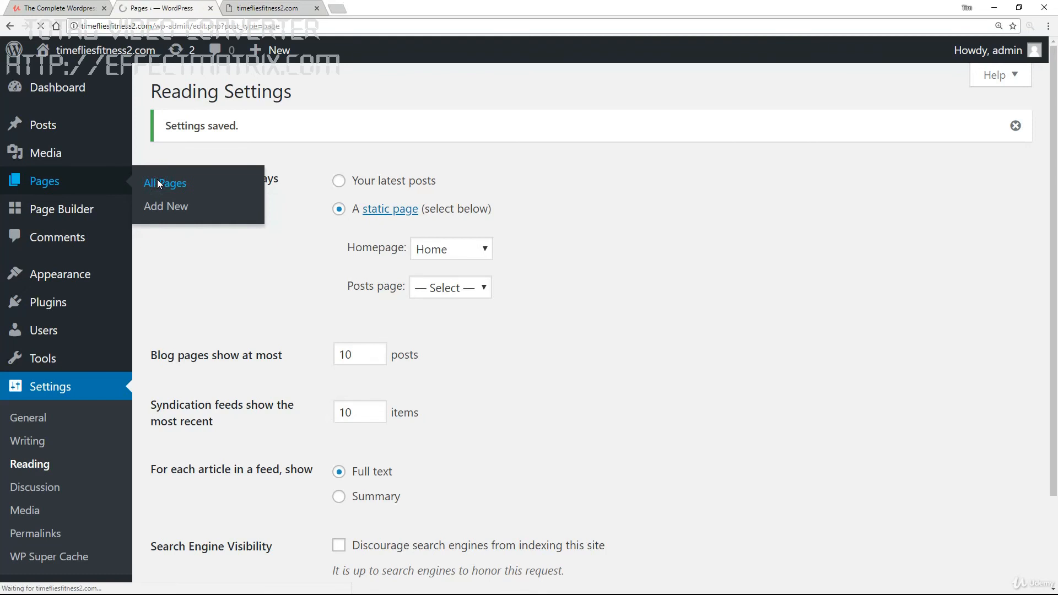
left_click(197, 229)
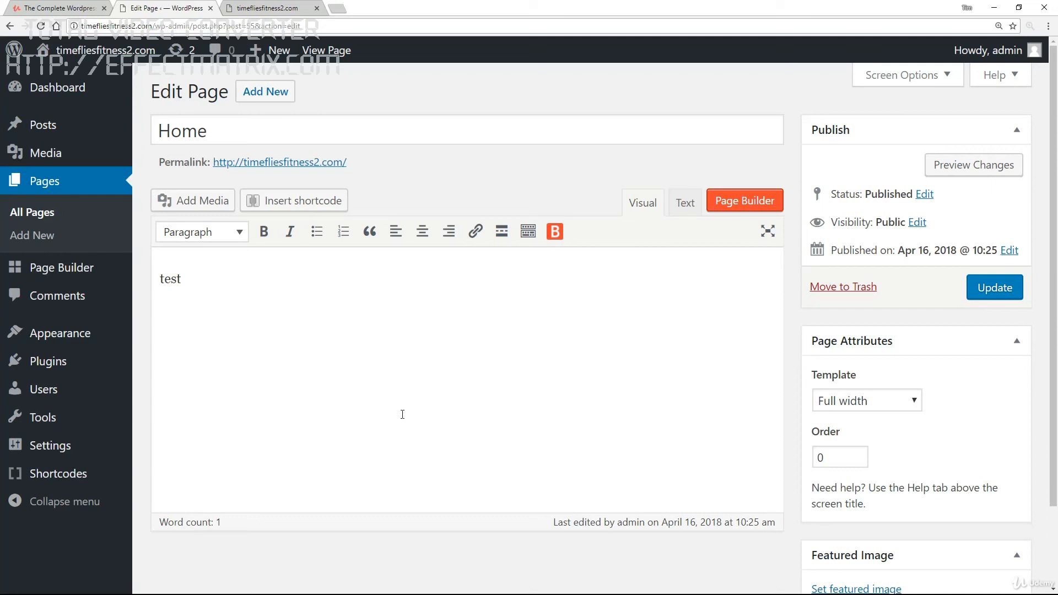
left_click(745, 202)
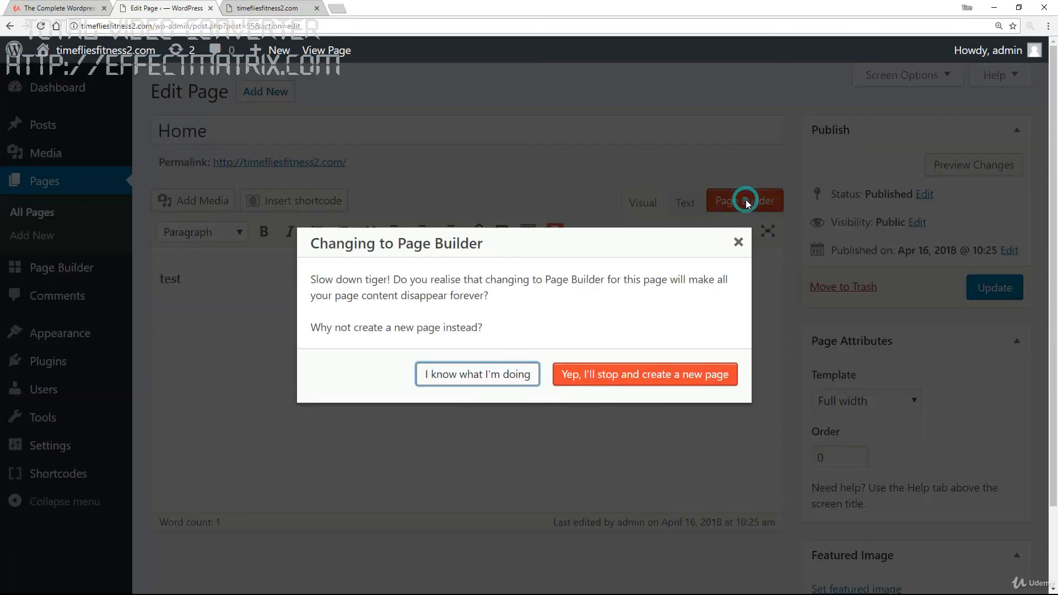
left_click(494, 382)
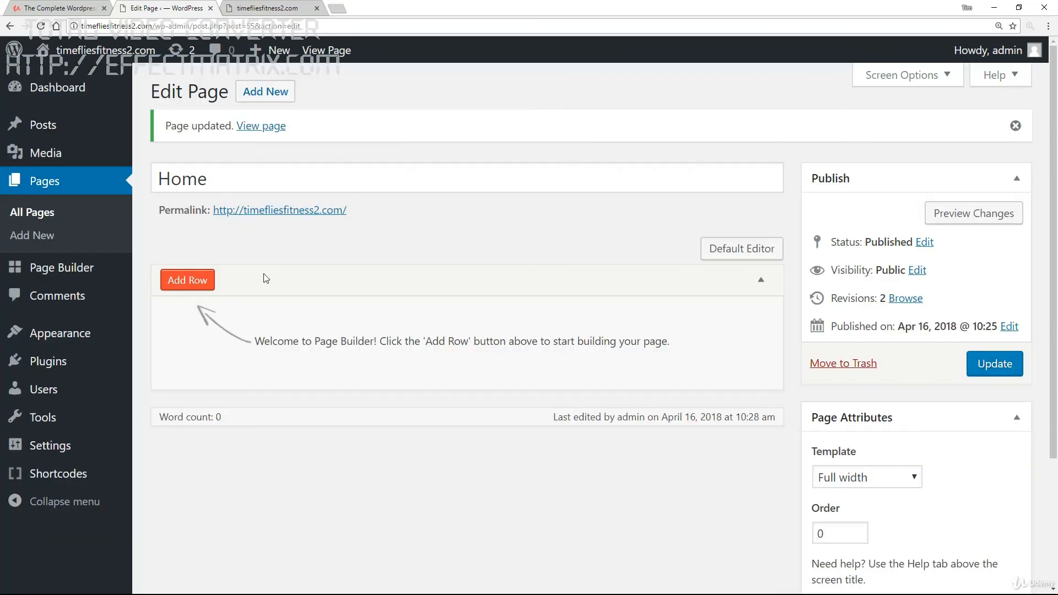
Step: Add a row with 1 column to the Home page and open its content block for editing
left_click(203, 280)
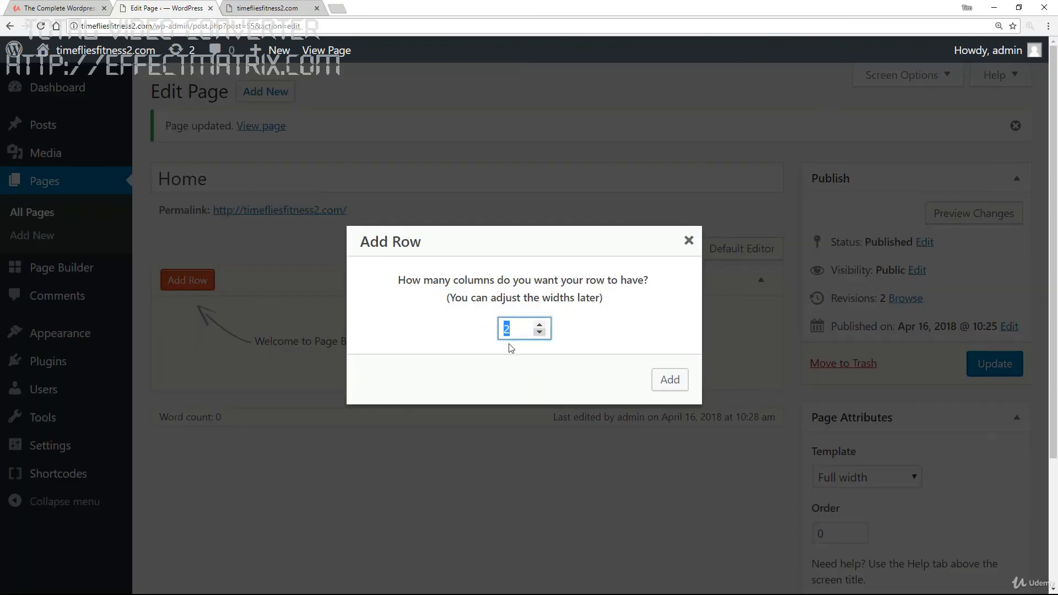
type("1")
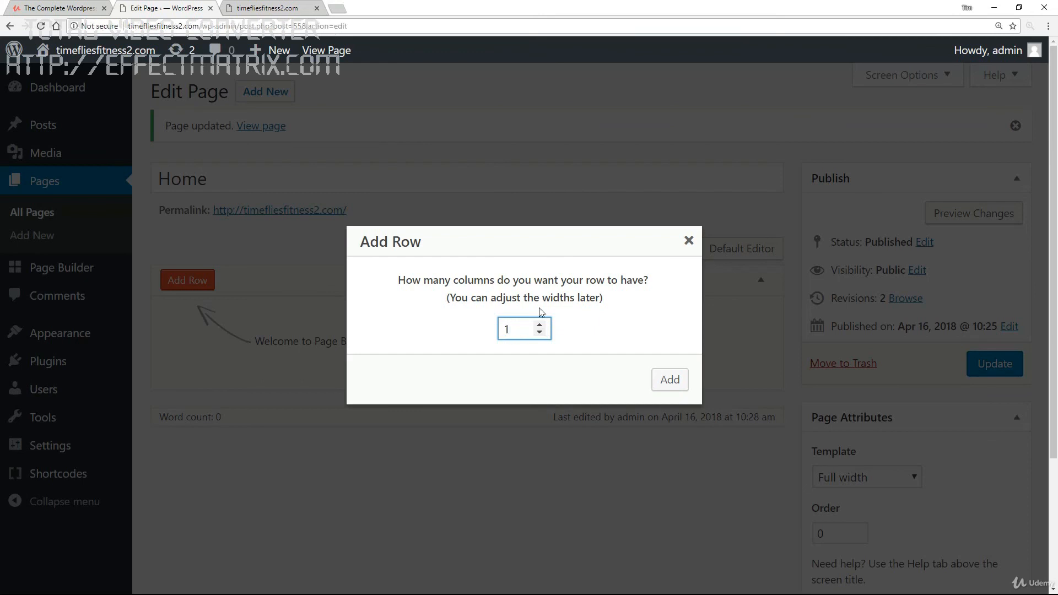
left_click(678, 386)
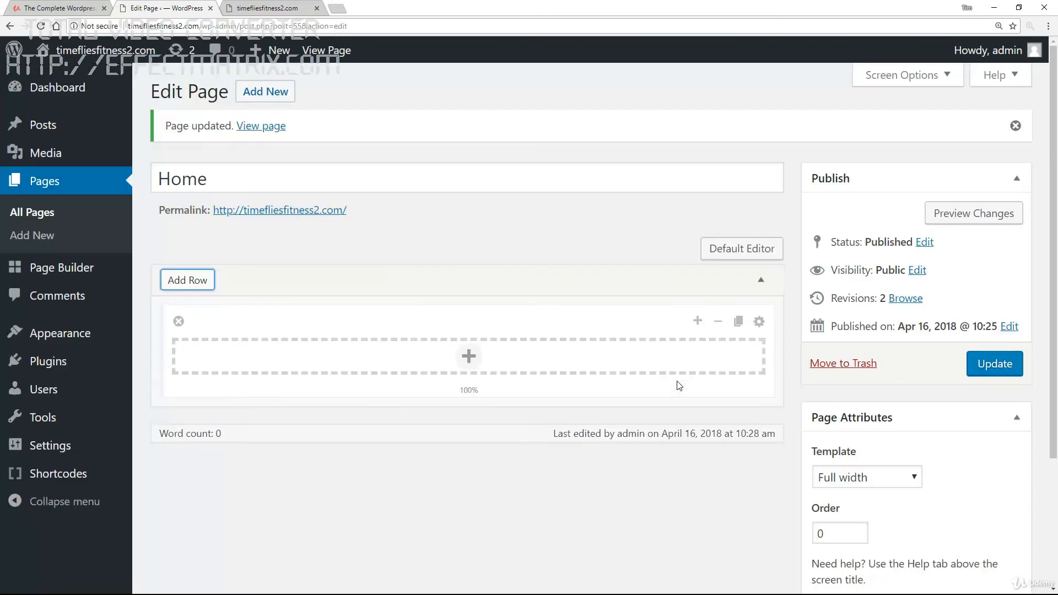
left_click(469, 358)
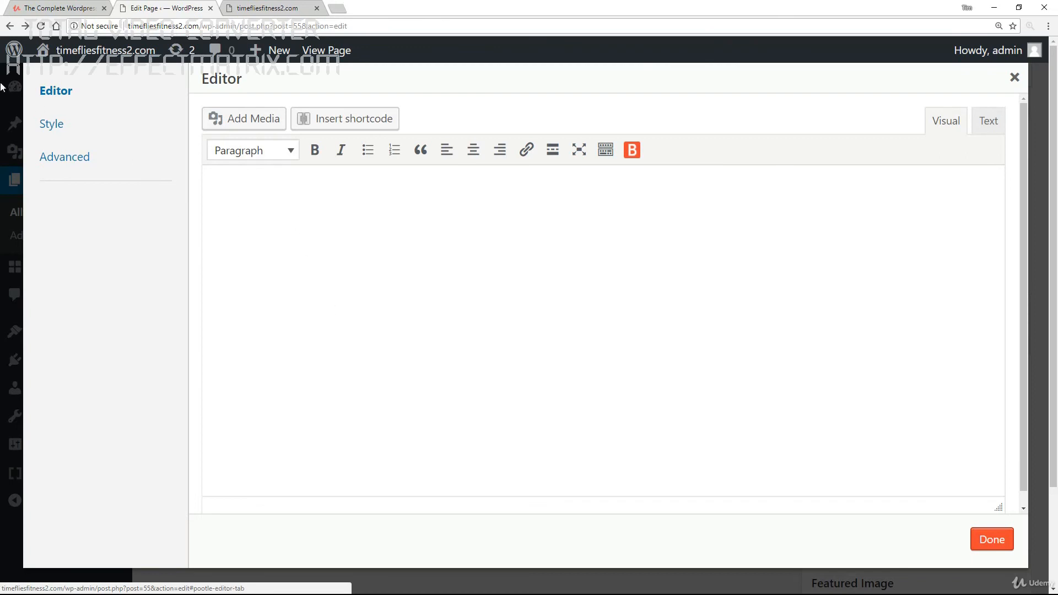
Step: Look through the content block's Style and Advanced settings and the list of available shortcodes
left_click(52, 124)
left_click(54, 160)
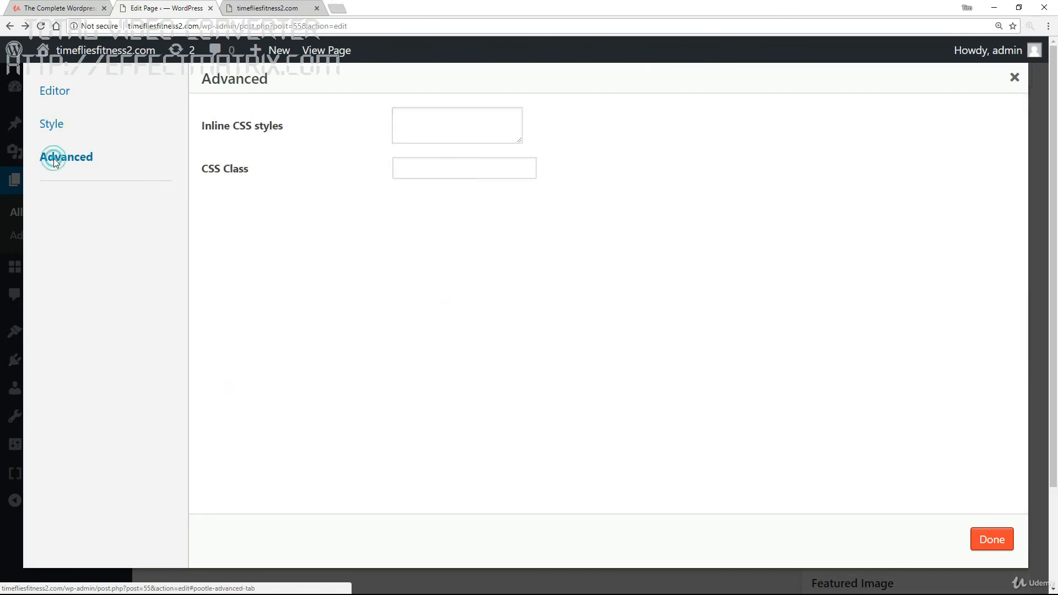
left_click(53, 93)
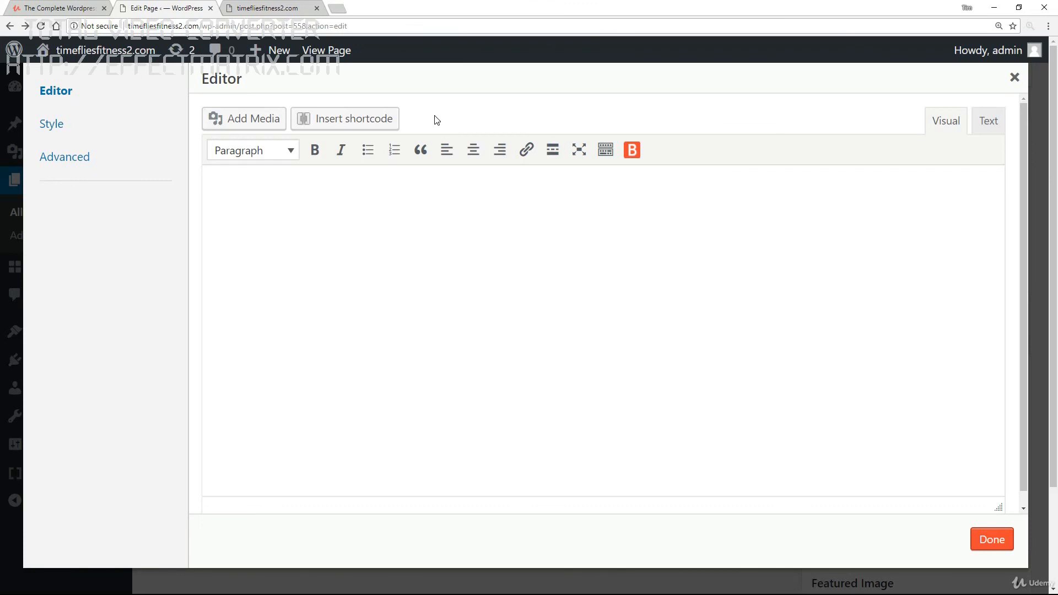
left_click(371, 120)
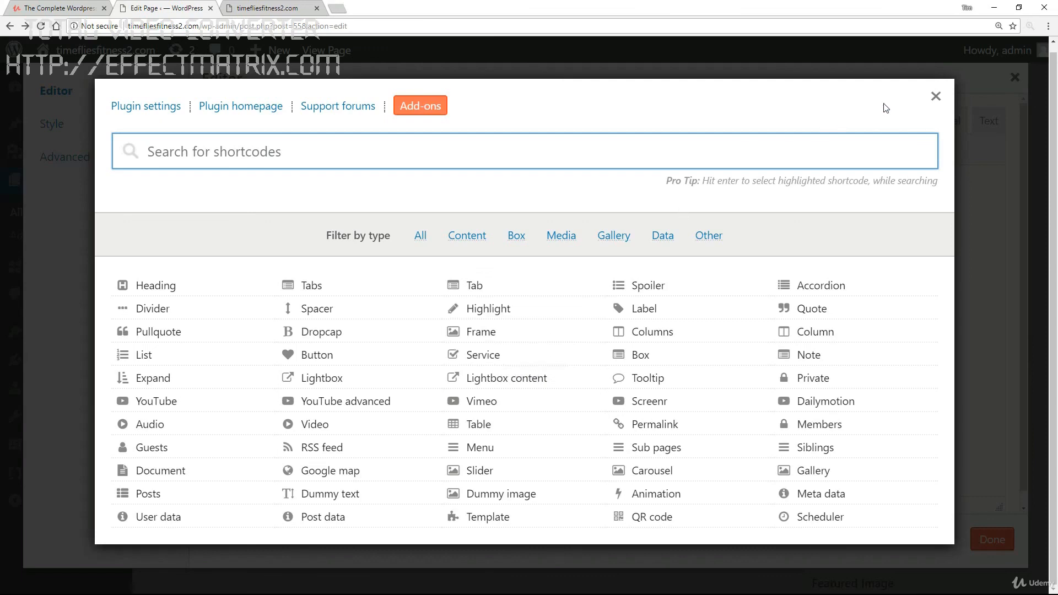
left_click(936, 97)
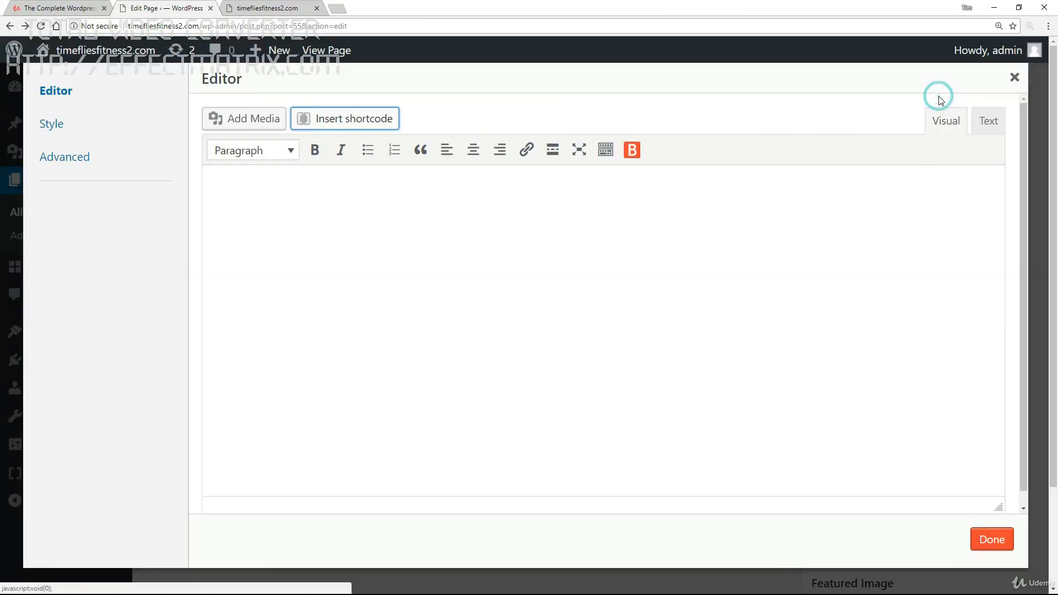
Step: Enter the text "Welcome to TimeFliesFitness!" in the content block
left_click(592, 215)
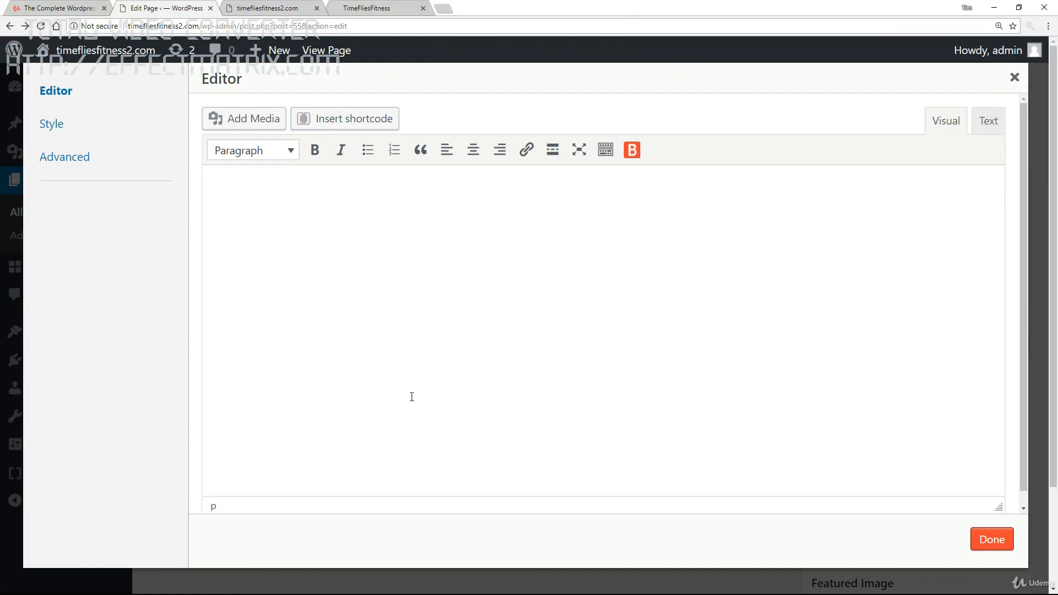
type("Welcome to TimeFlie")
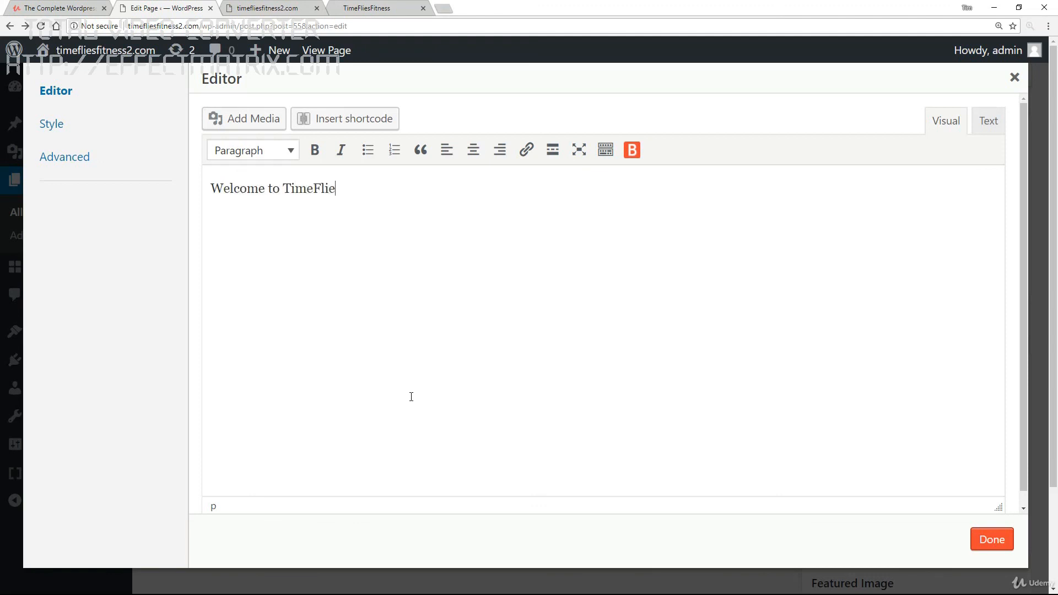
type("sFitness!")
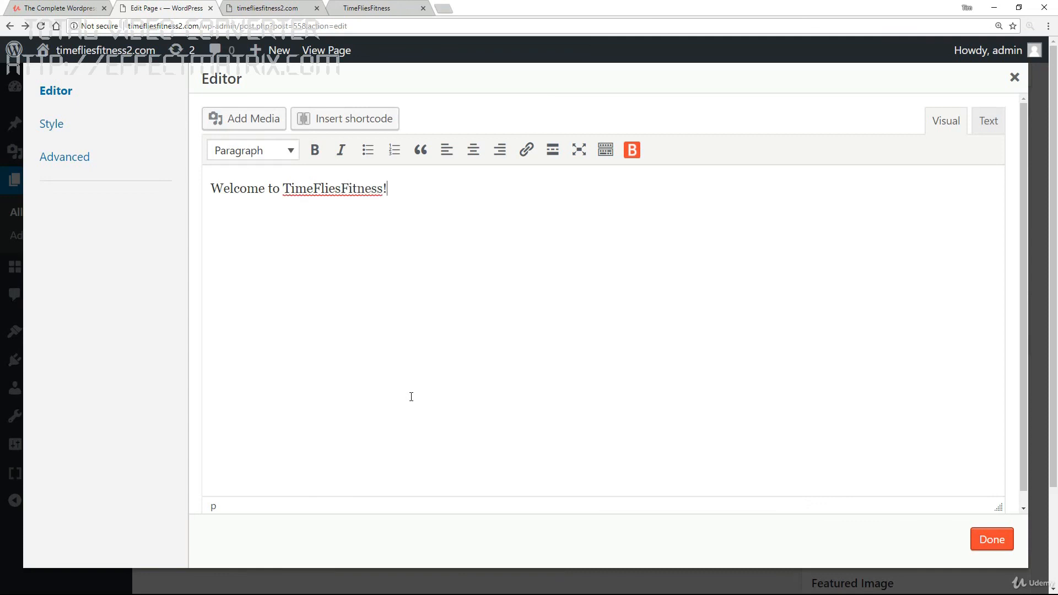
Step: Center the "Welcome to TimeFliesFitness!" text and format it as Heading 1
left_click_drag(390, 189, 188, 197)
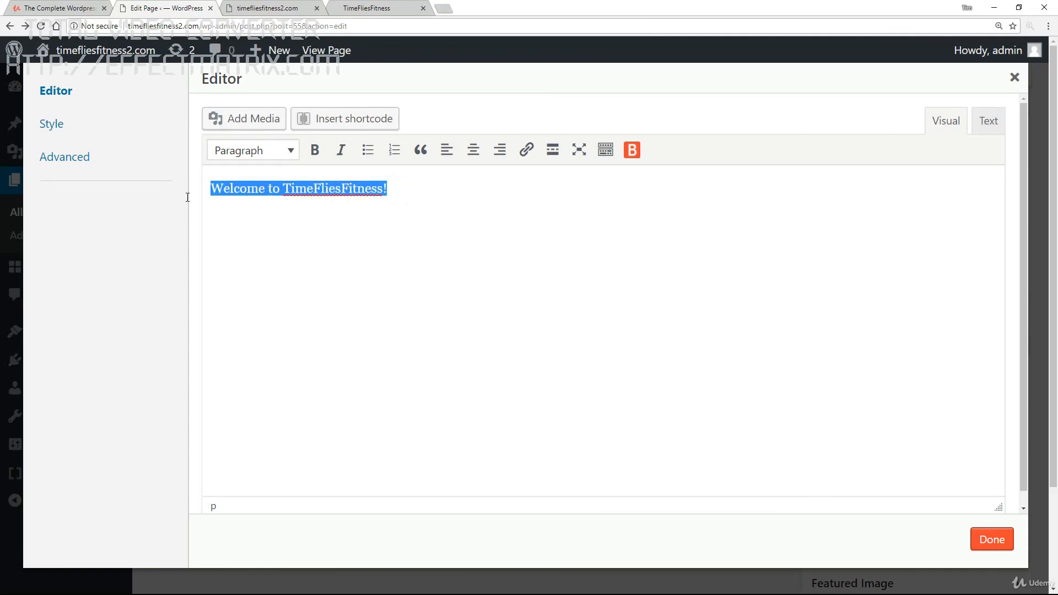
left_click(473, 149)
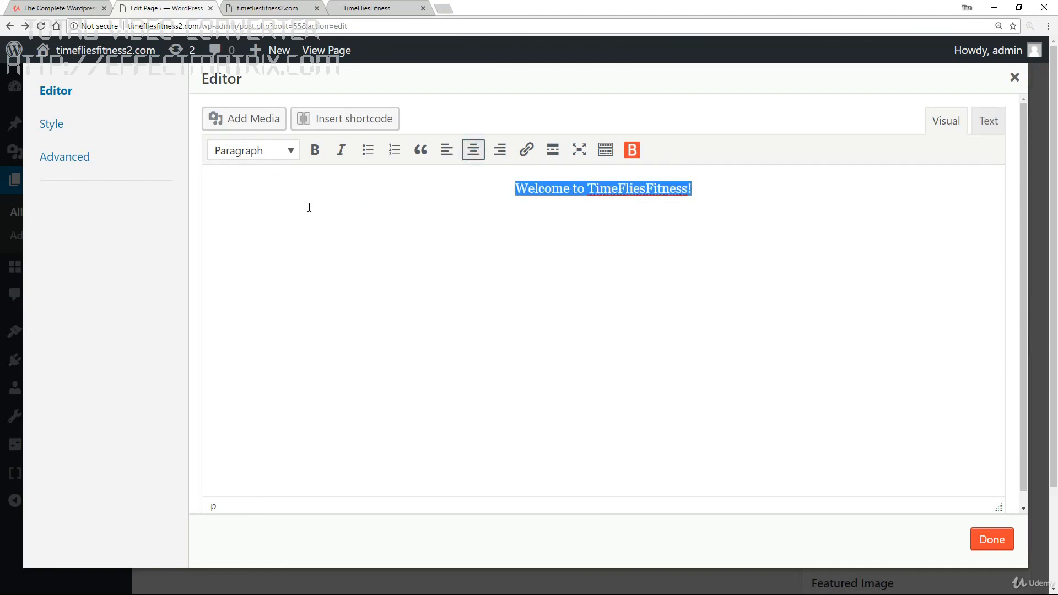
left_click(292, 152)
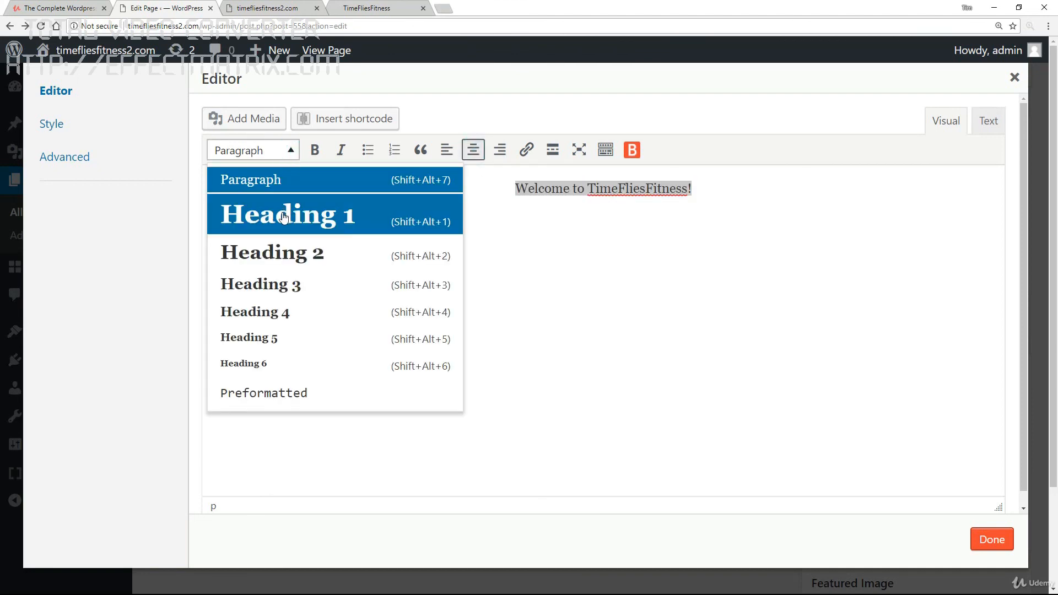
left_click(284, 217)
left_click(611, 240)
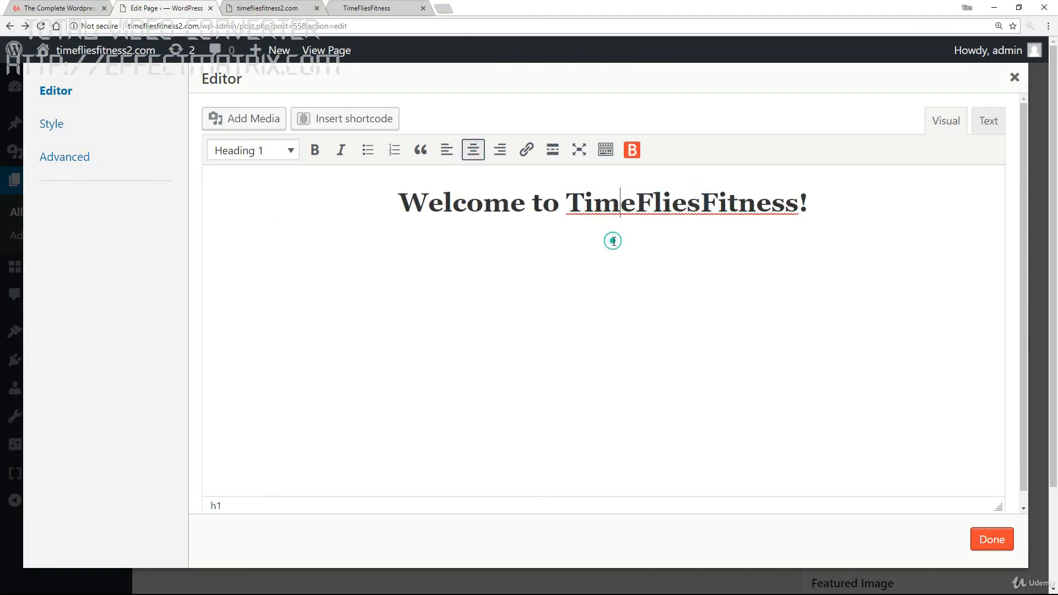
Step: Add the line "We research the best fitness products so you don't have to!" below the welcome heading
left_click(826, 206)
key("Return")
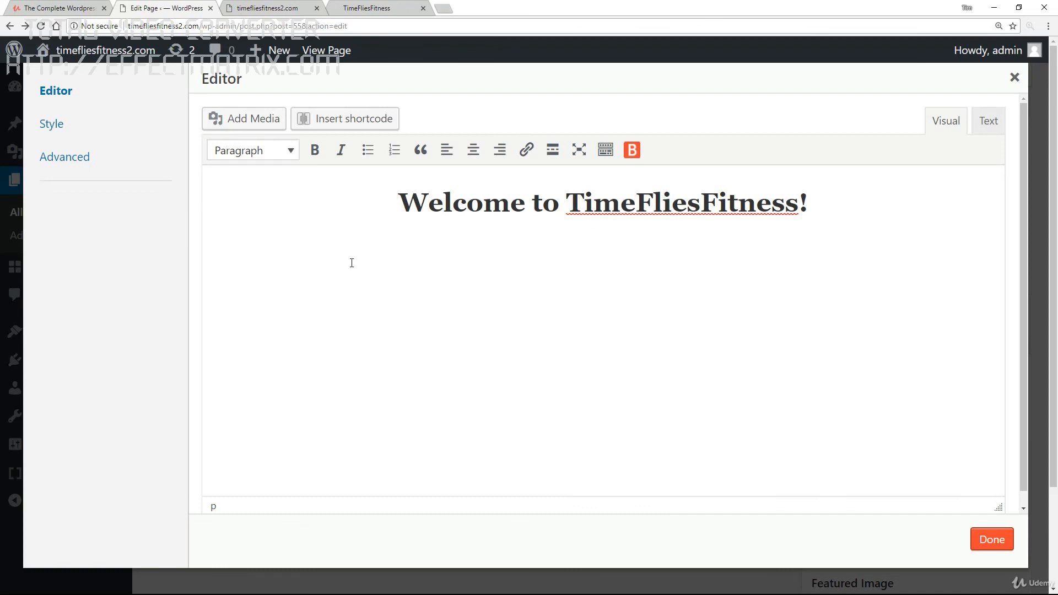
type("We research the best fit")
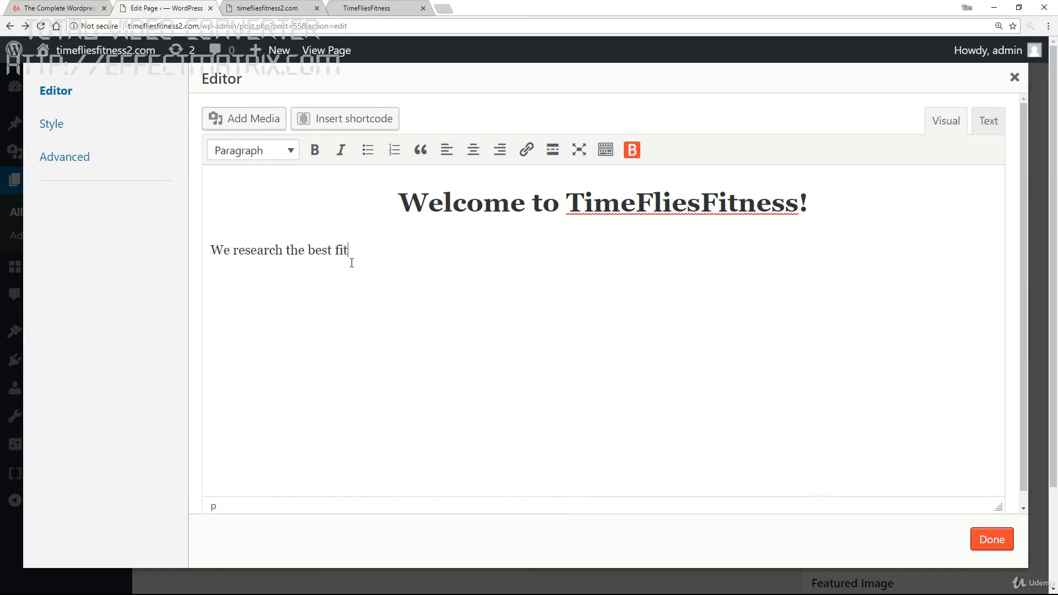
type("ness produ")
type("cts so ")
type("you ar")
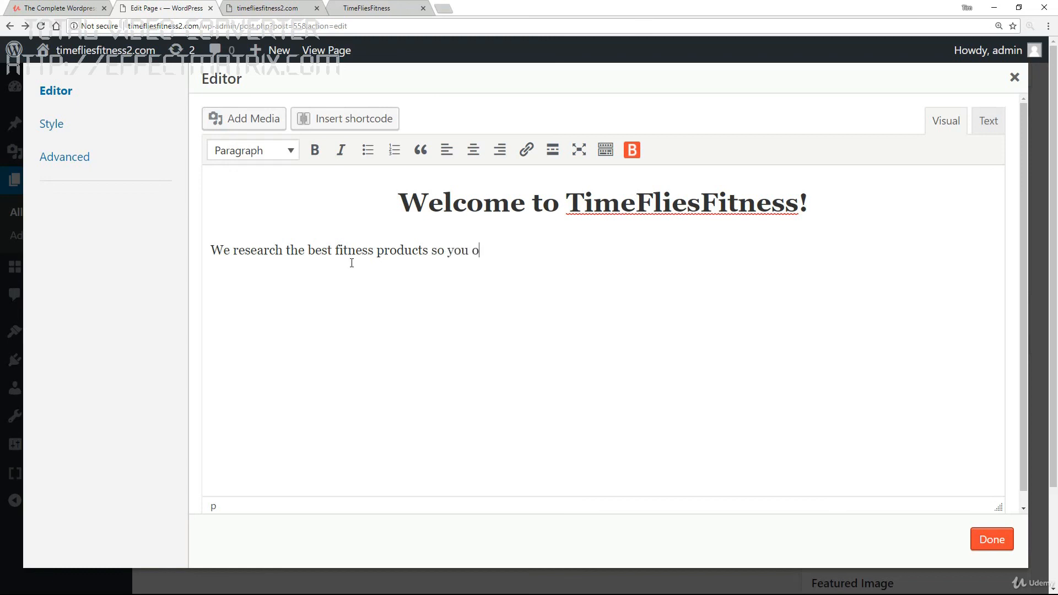
key("BackSpace")
key("BackSpace")
type("don't have to!")
Step: Center the line about researching fitness products and format it as Heading 2
left_click_drag(560, 251, 170, 241)
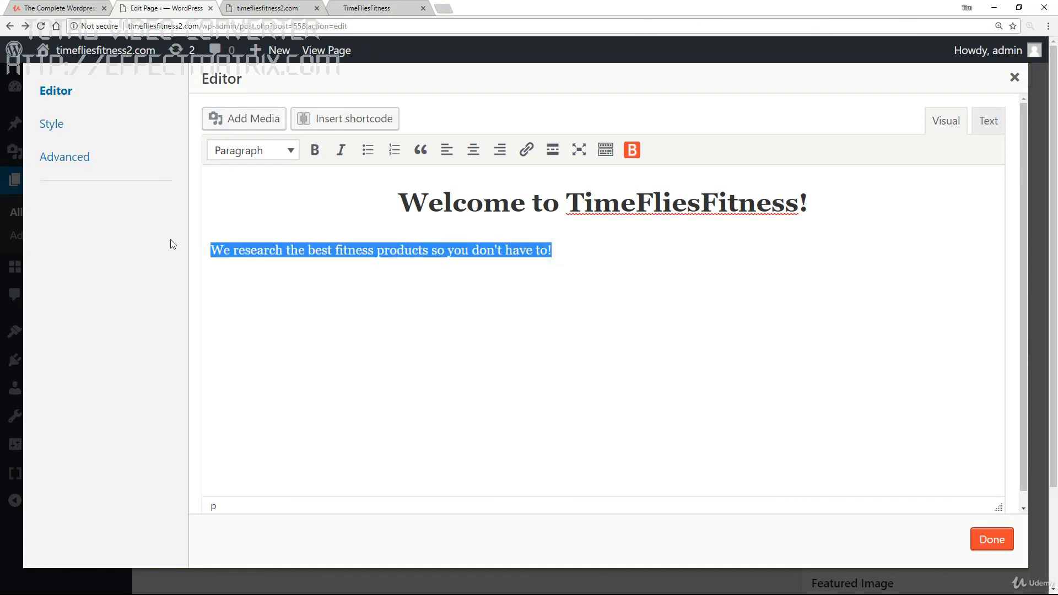
left_click(472, 156)
left_click(290, 150)
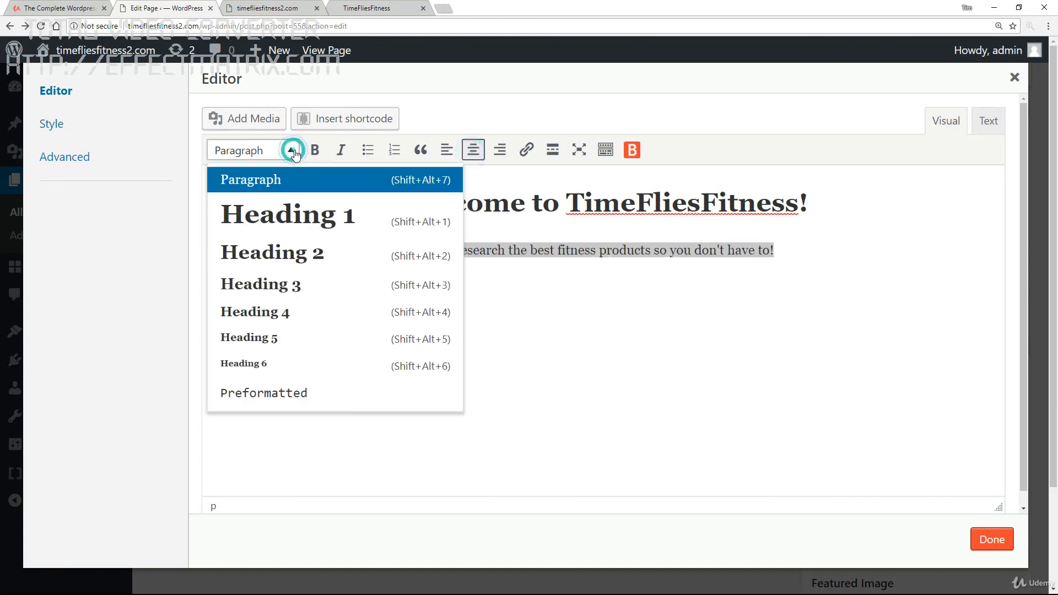
left_click(271, 249)
left_click(449, 324)
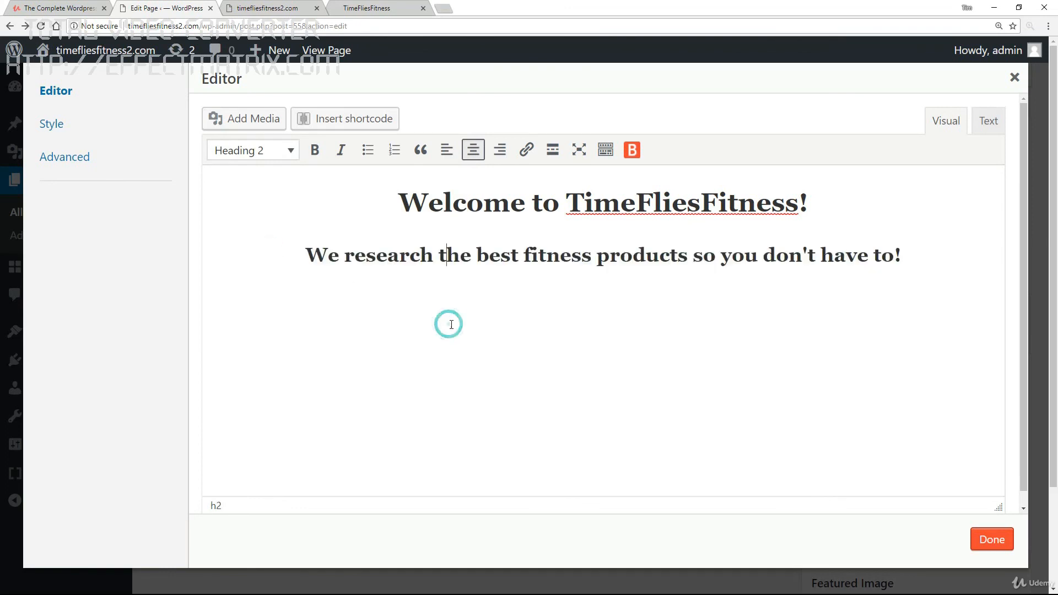
Step: Insert a Button shortcode with the content "Discover more..." on a new line below the second heading
left_click(902, 255)
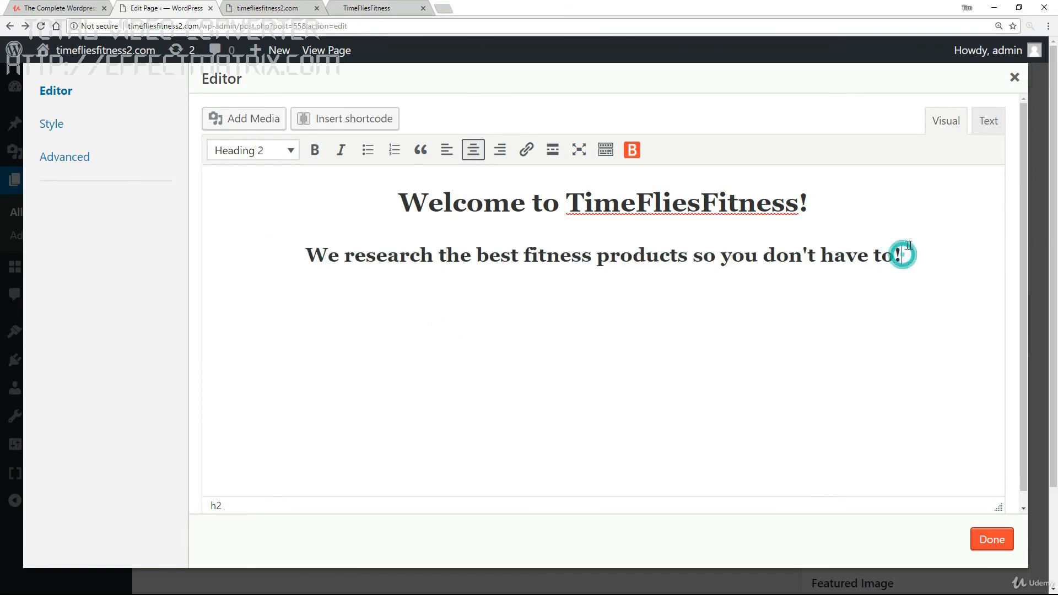
key("Return")
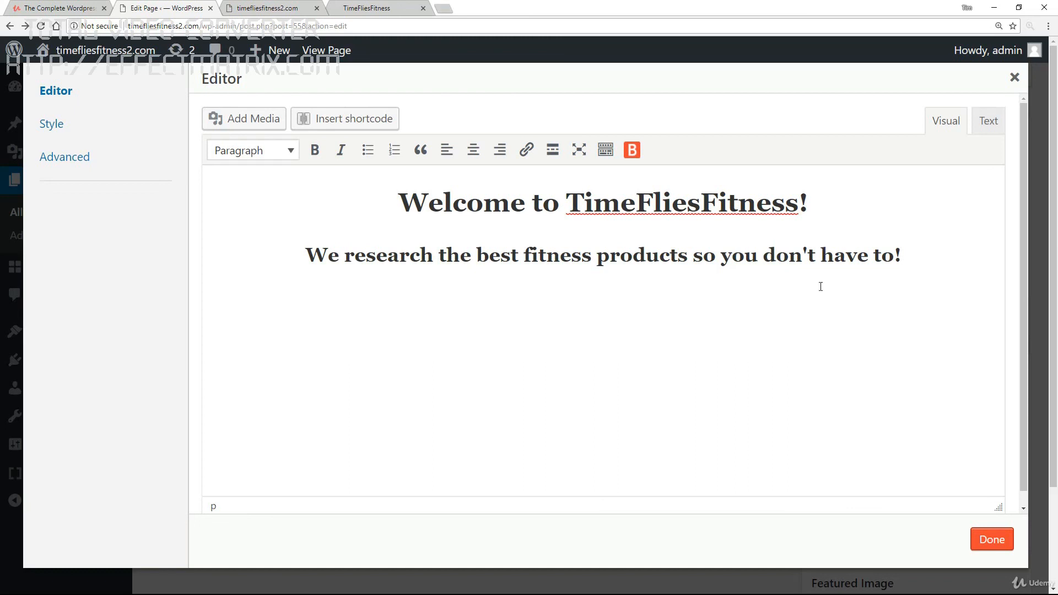
left_click(358, 123)
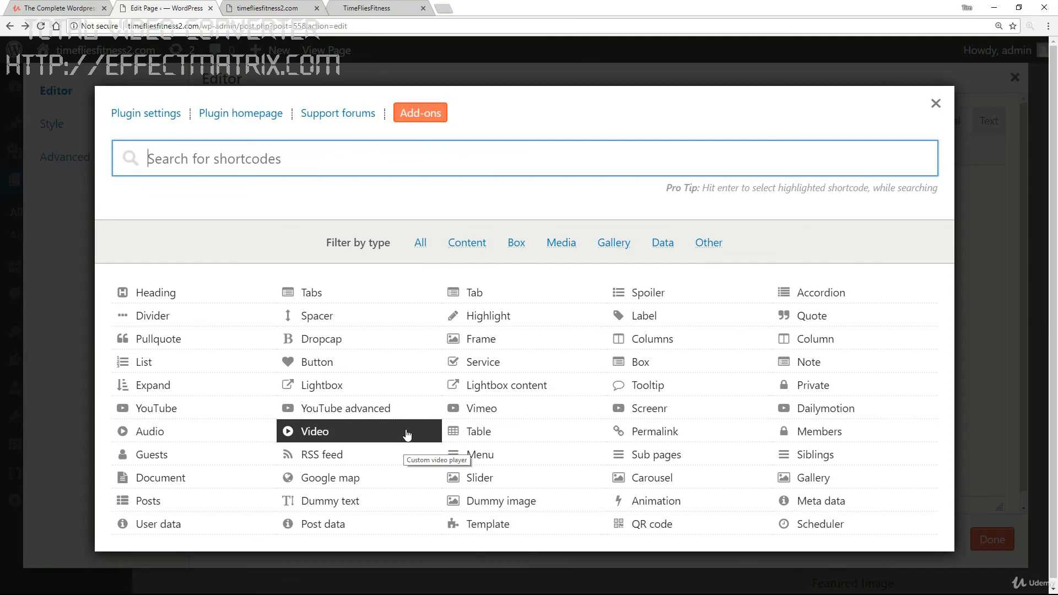
left_click(341, 364)
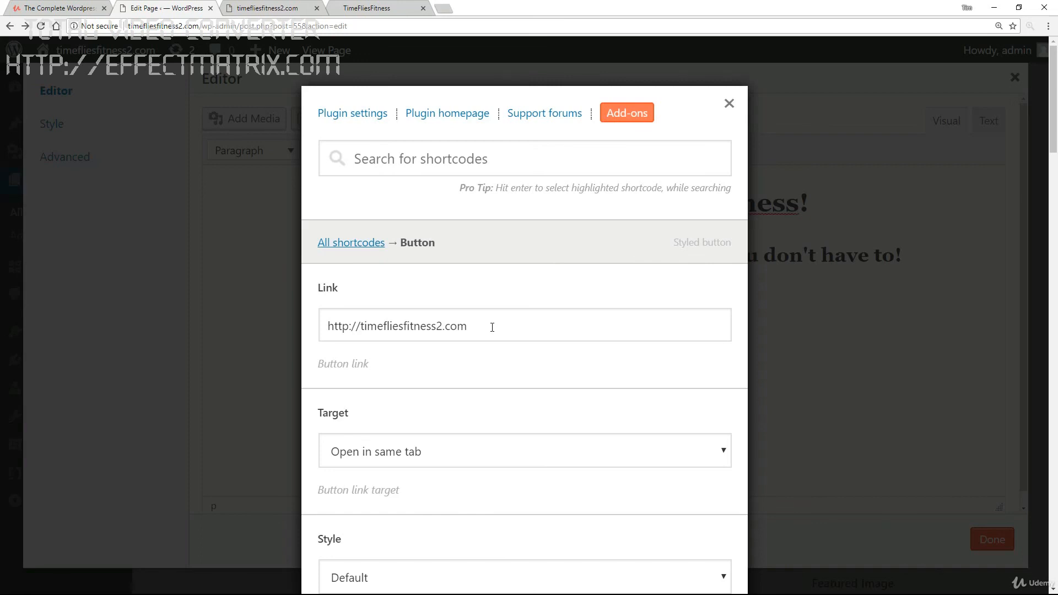
scroll(496, 331, "down", 8)
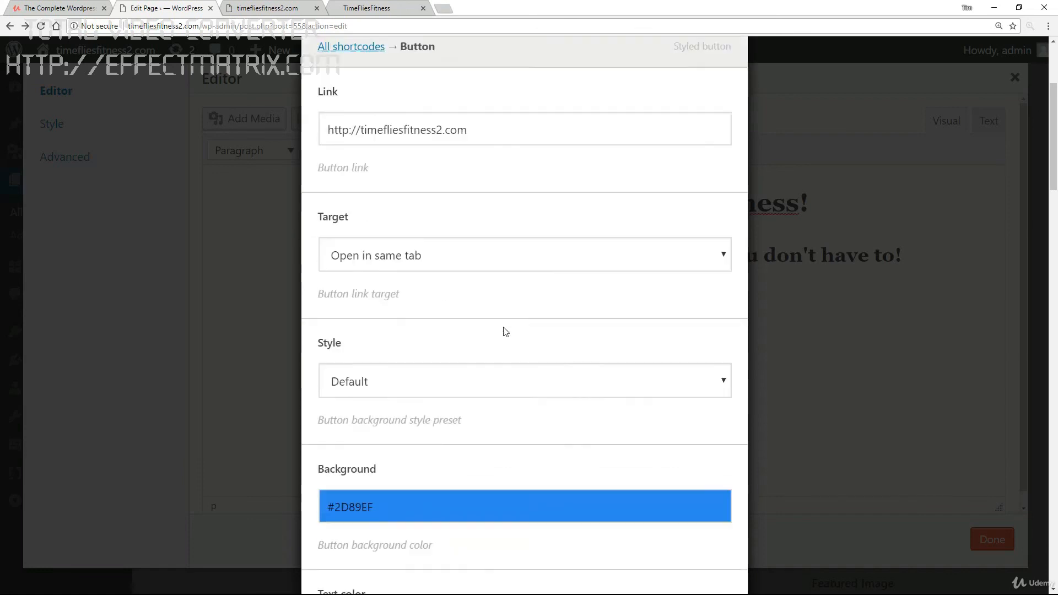
scroll(458, 336, "down", 5)
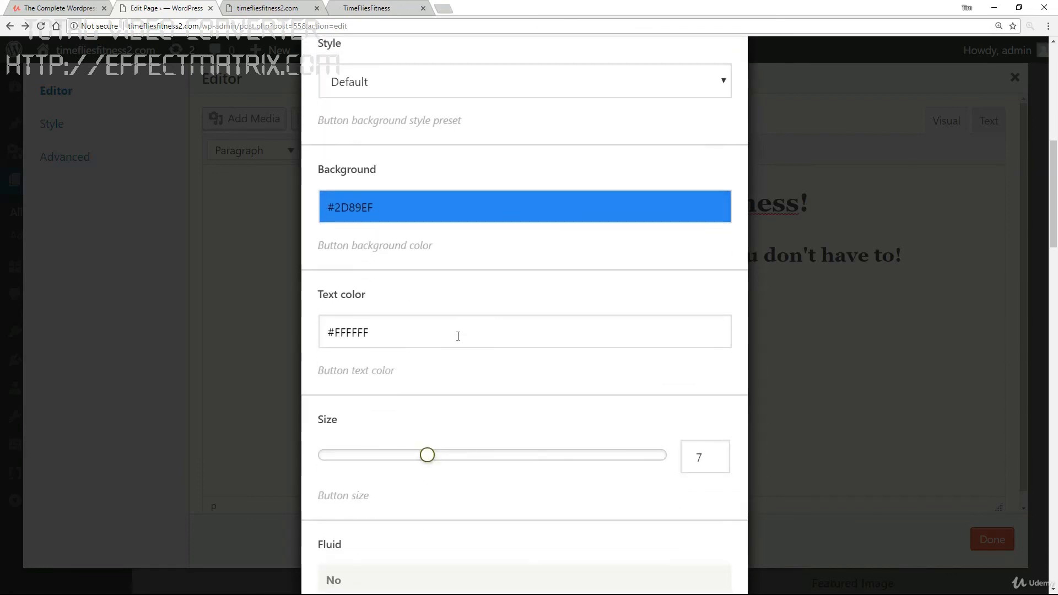
scroll(456, 353, "down", 15)
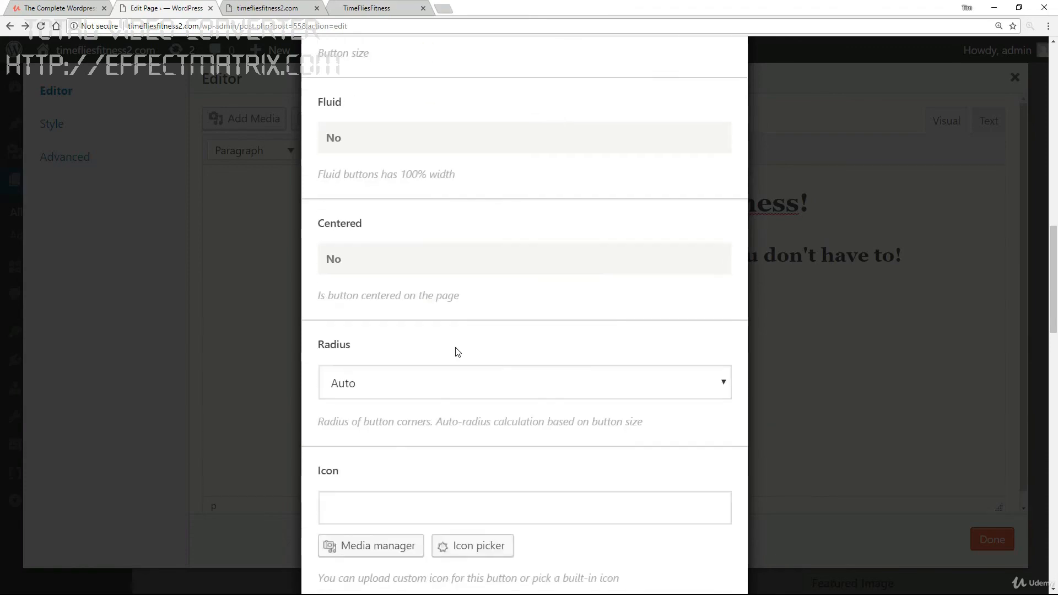
scroll(457, 354, "down", 11)
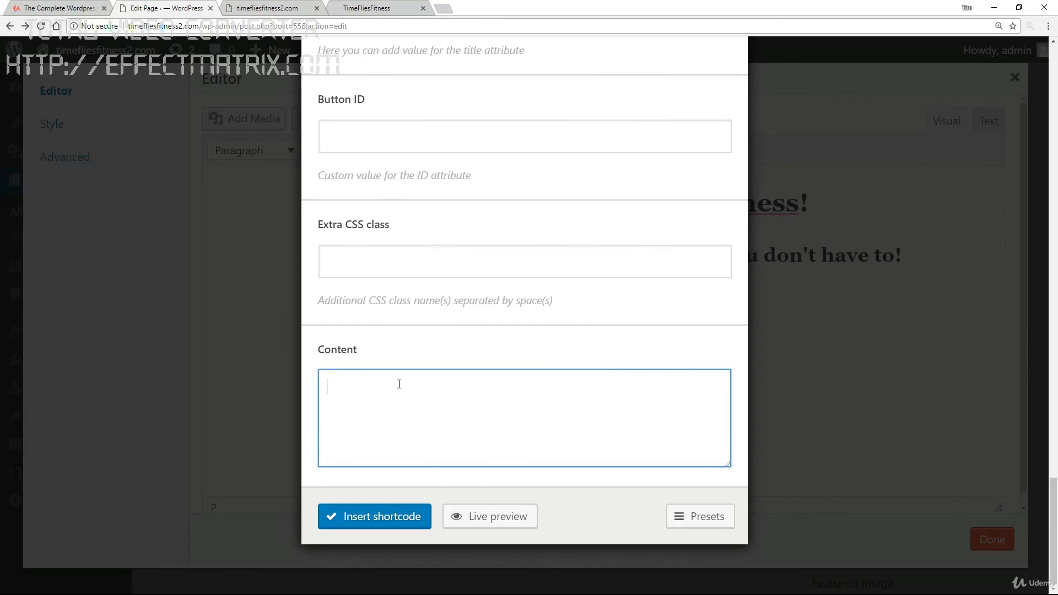
left_click(399, 384)
type("Discover more...")
left_click(371, 513)
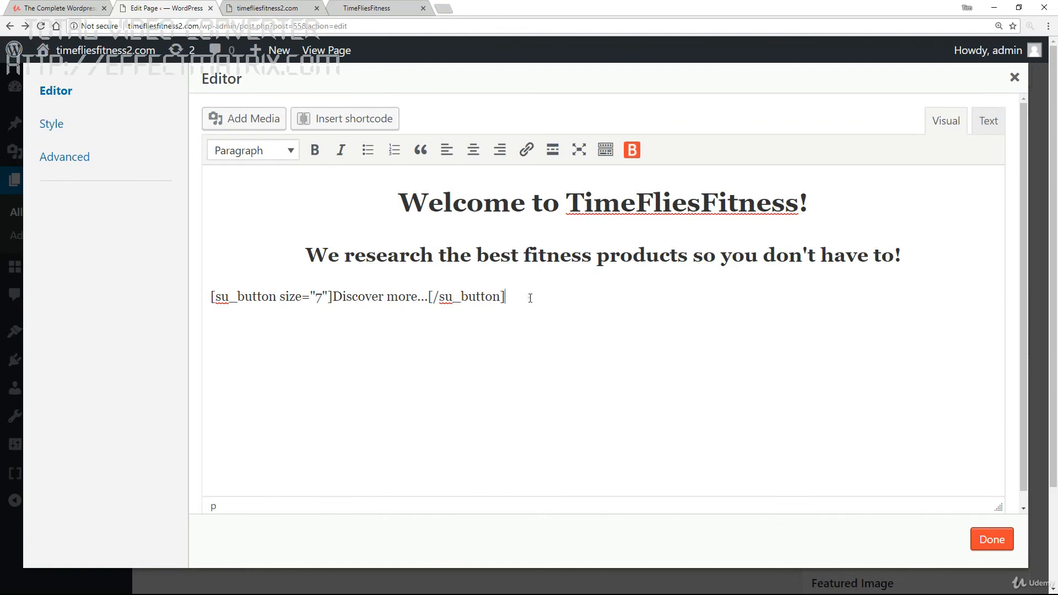
Step: Center the button shortcode in the content block and update the Home page with the finished block
left_click_drag(527, 299, 210, 303)
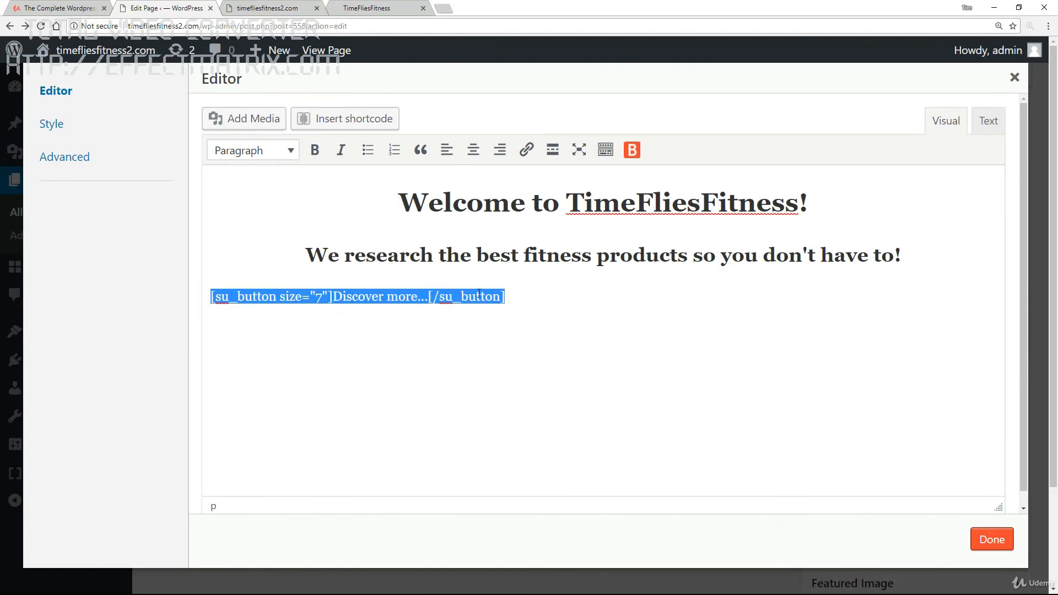
left_click(473, 150)
left_click(598, 392)
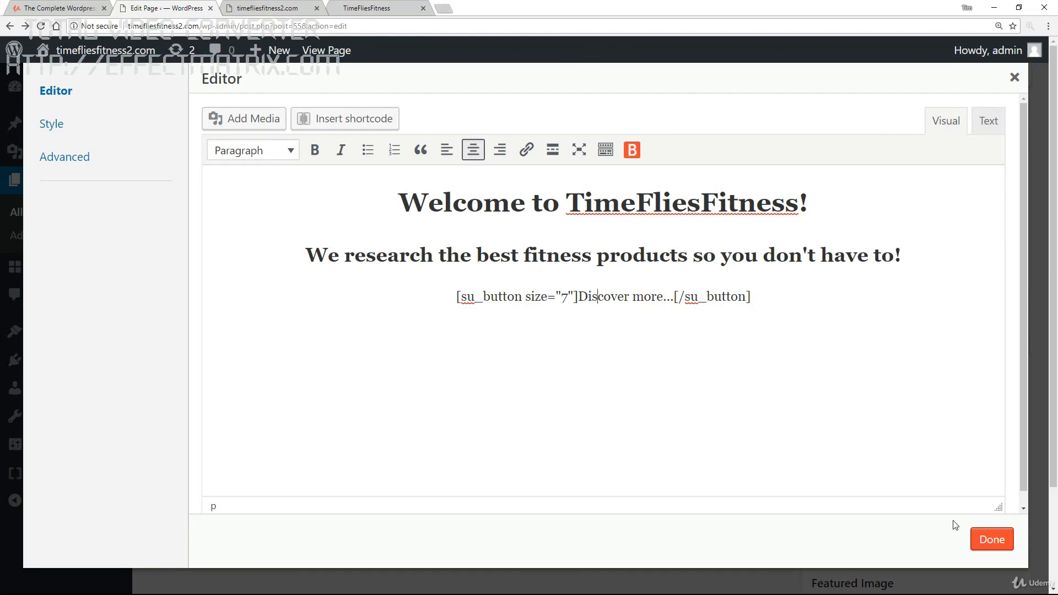
left_click(991, 539)
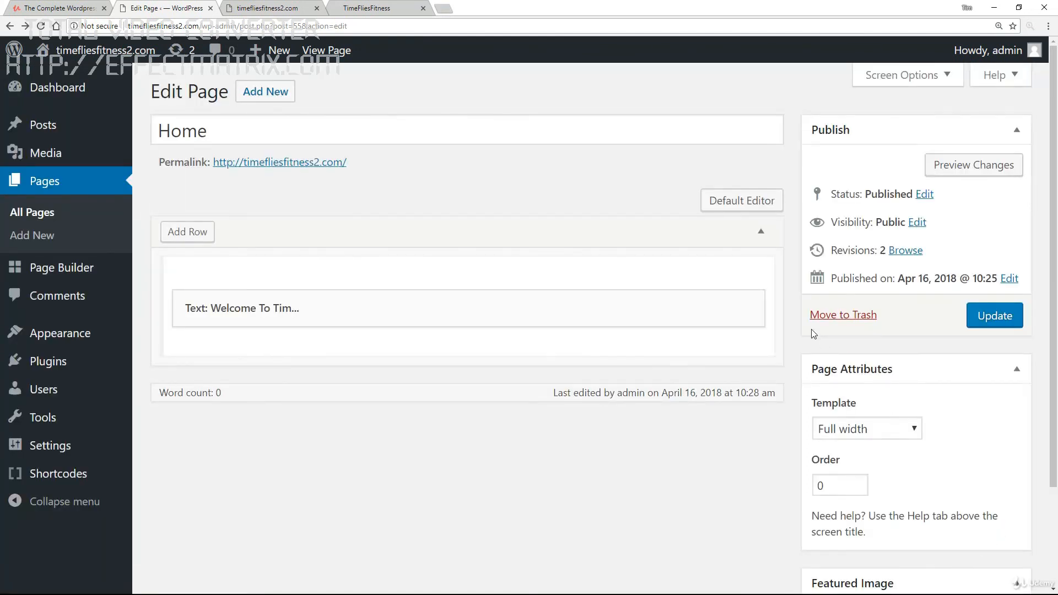
left_click(992, 319)
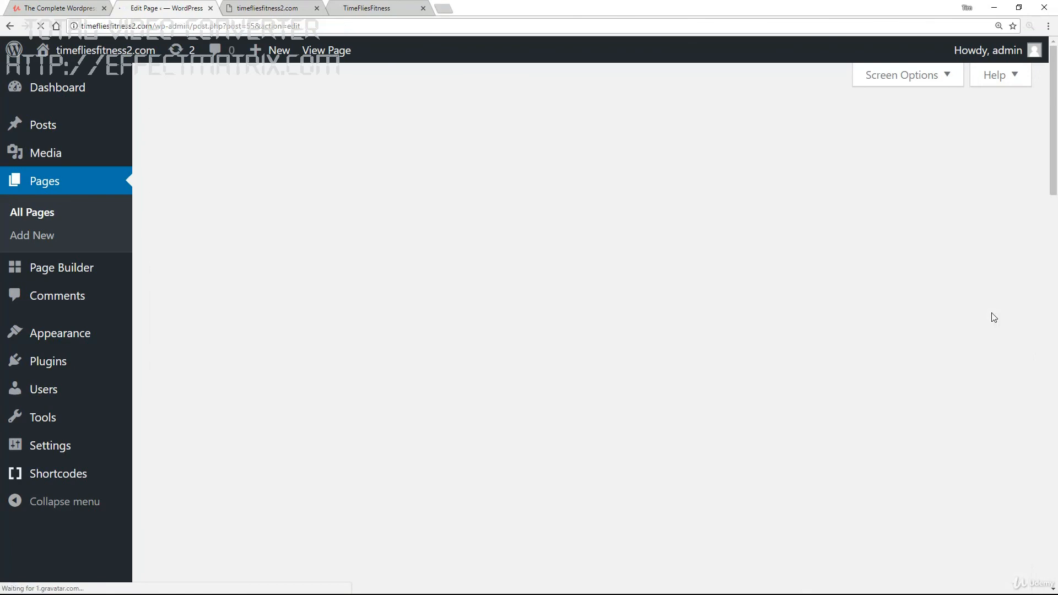
Step: Close the spare TimeFliesFitness tab and reload the live site to check the headings and button on the Home page
left_click(423, 8)
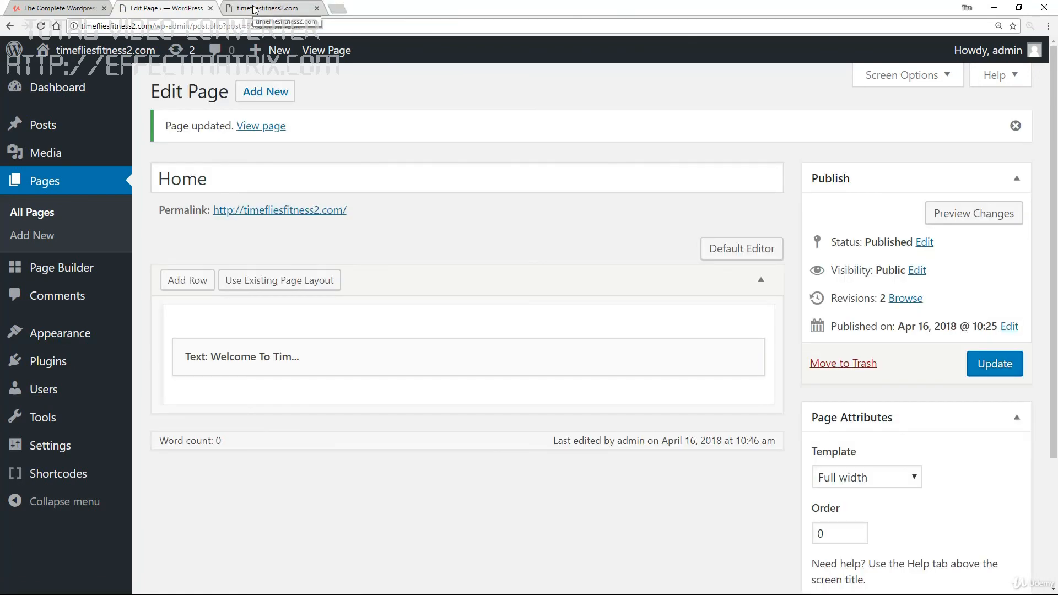
left_click(255, 9)
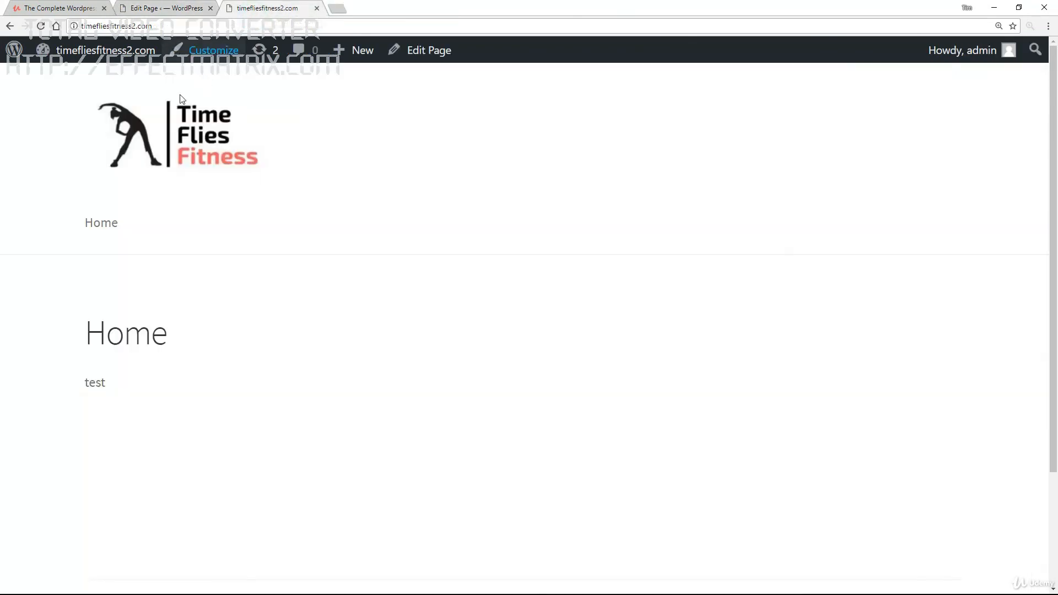
left_click(42, 28)
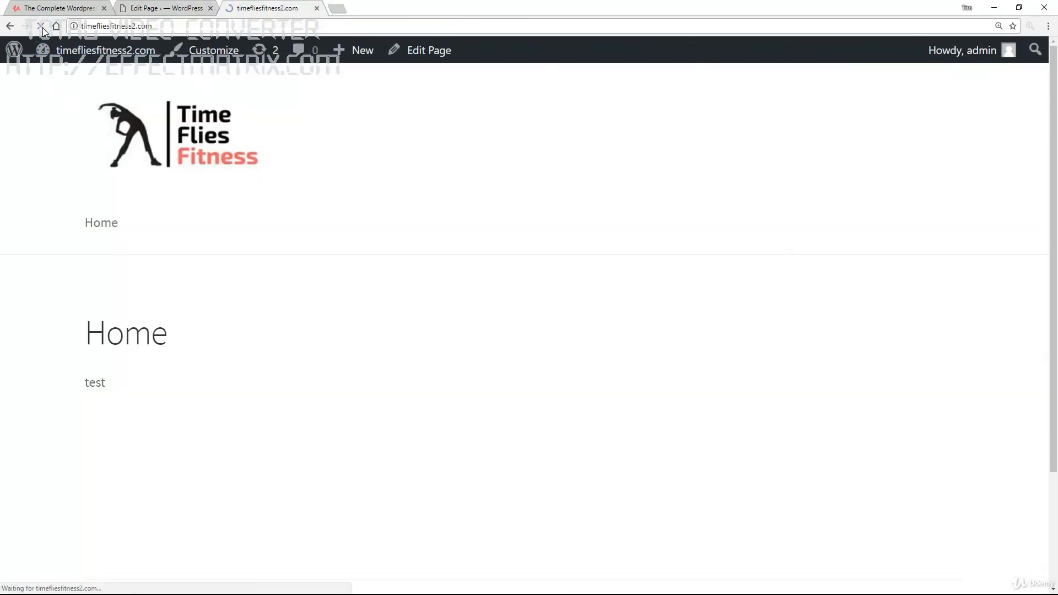
scroll(424, 331, "down", 2)
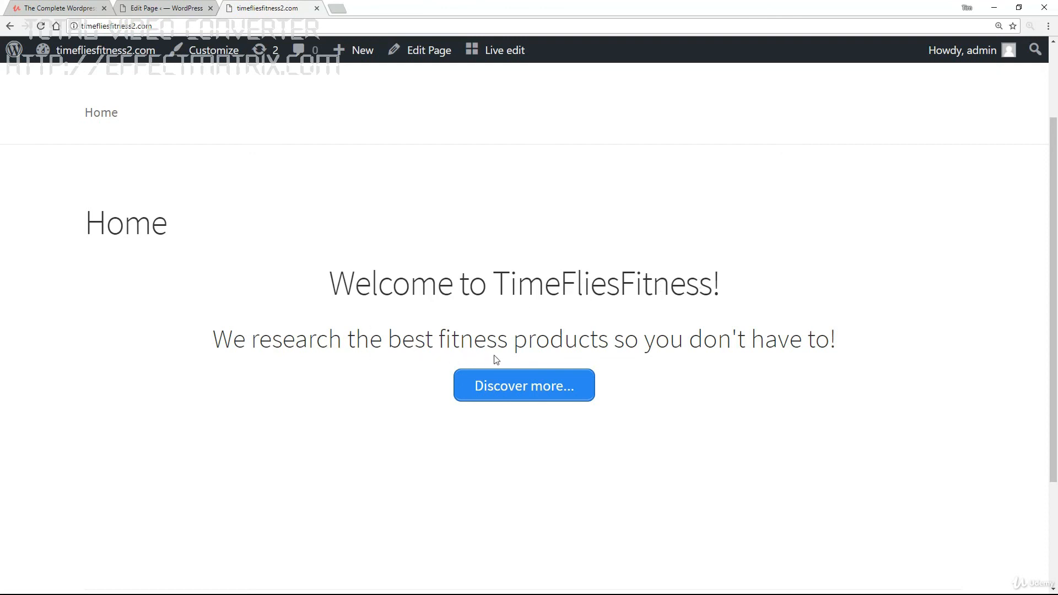
scroll(706, 378, "down", 1)
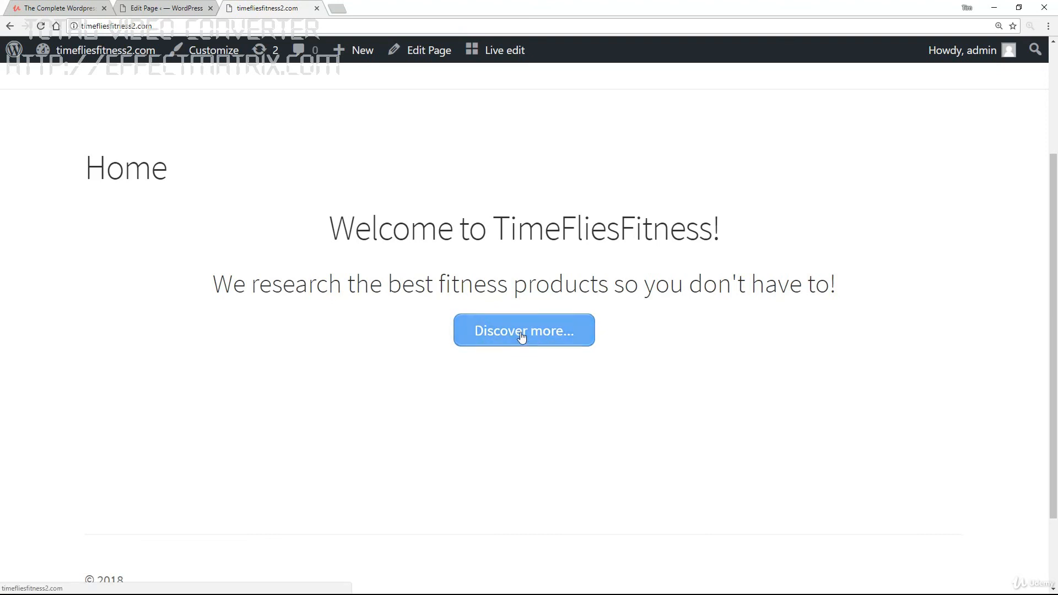
scroll(721, 366, "up", 3)
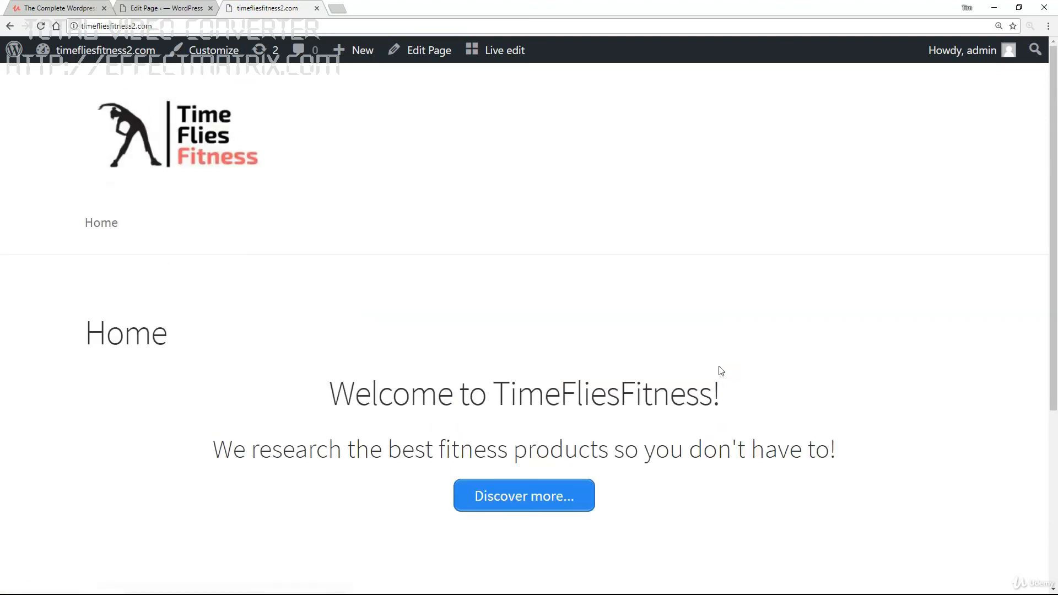